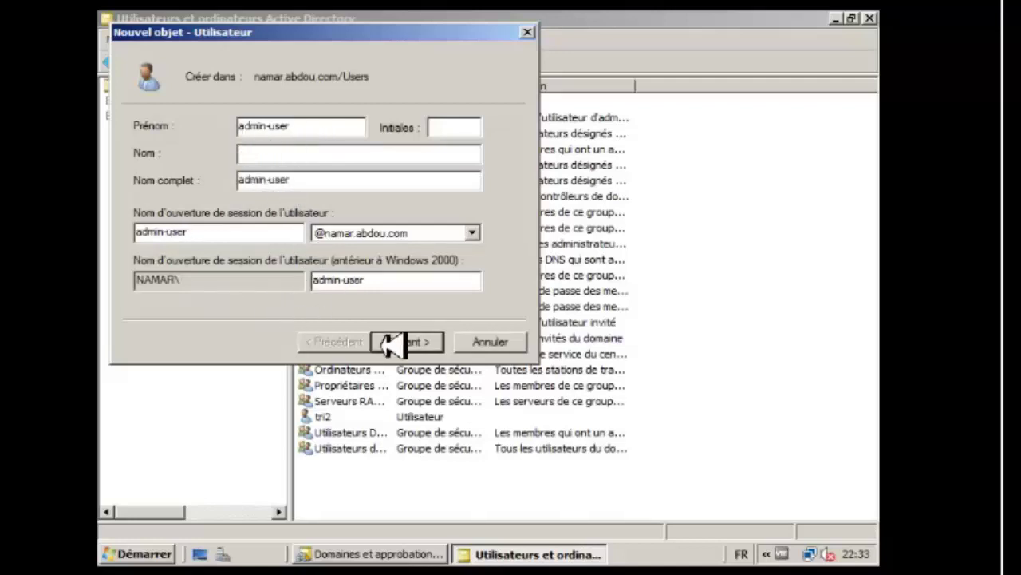
# Name the new Users account admin-user for first name, full name and logon, then continue.
pyautogui.click(421, 350)
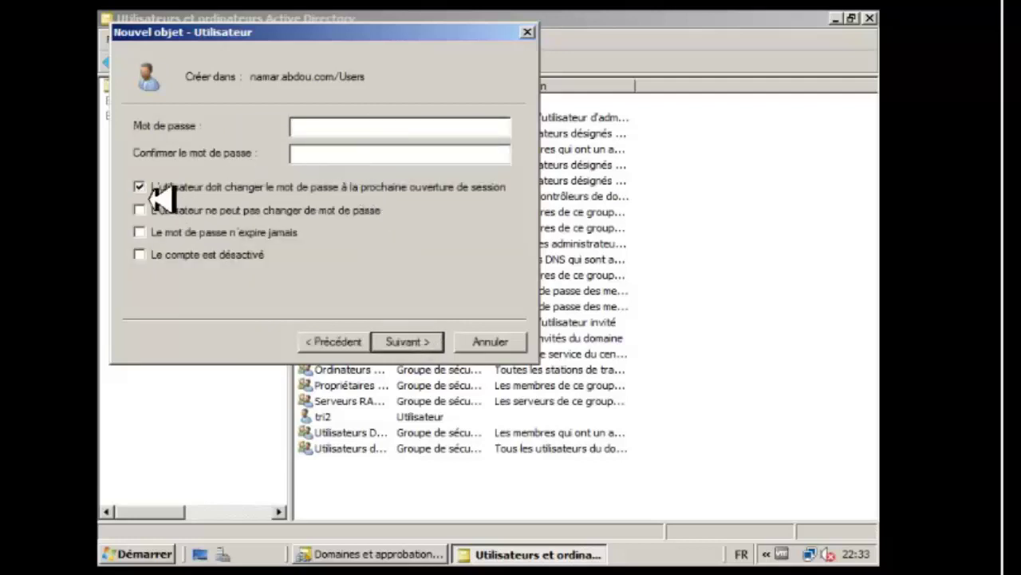
# Make admin-user's password unchangeable and never expiring, with no change at next logon, and enter it.
pyautogui.click(141, 188)
pyautogui.click(139, 210)
pyautogui.click(140, 232)
pyautogui.click(329, 127)
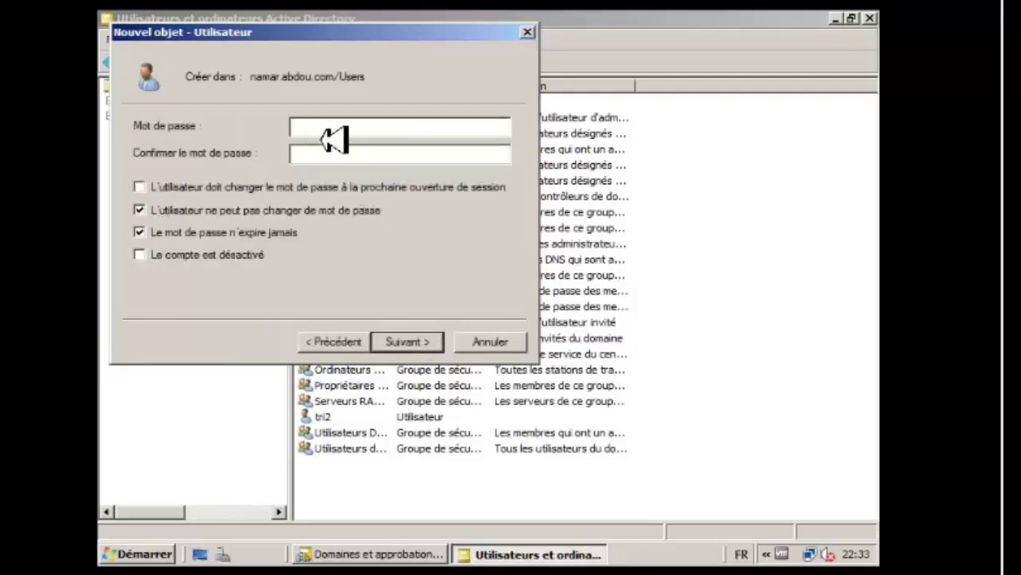
pyautogui.press('capslock')
pyautogui.press('capslock')
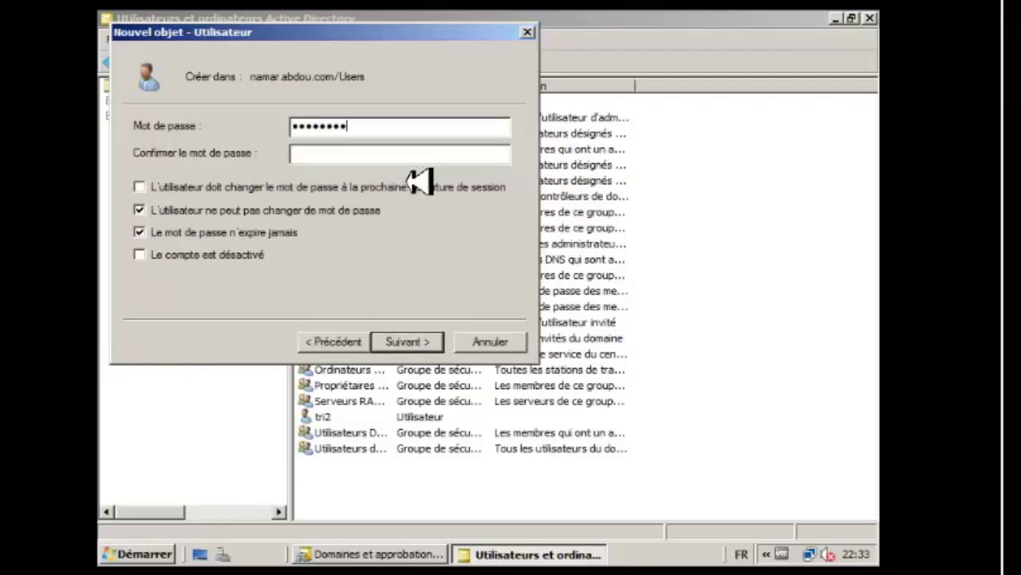
pyautogui.press('capslock')
pyautogui.write('•••')
# Finish the wizard to create the admin-user account in Users.
pyautogui.click(408, 343)
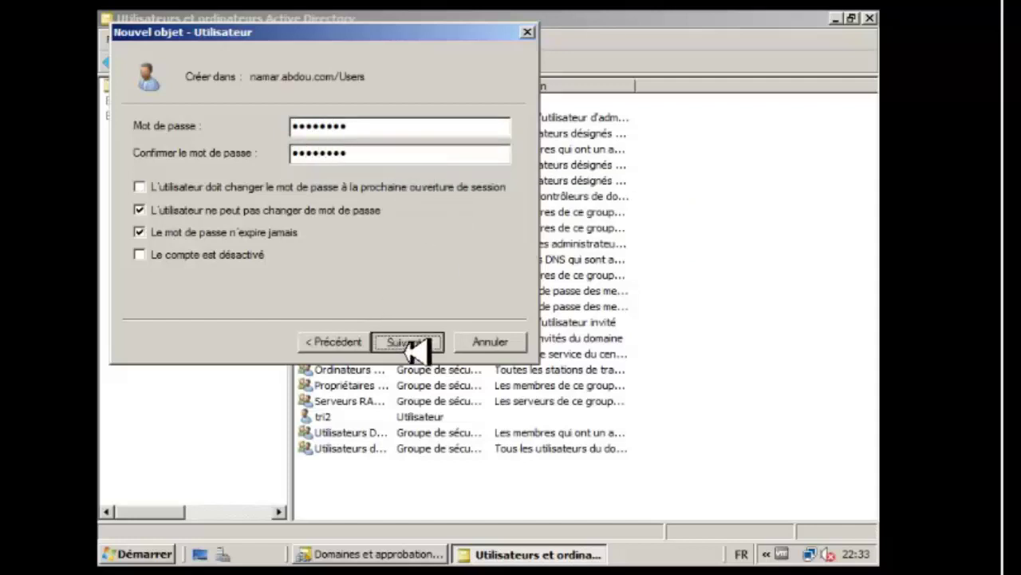
pyautogui.click(409, 343)
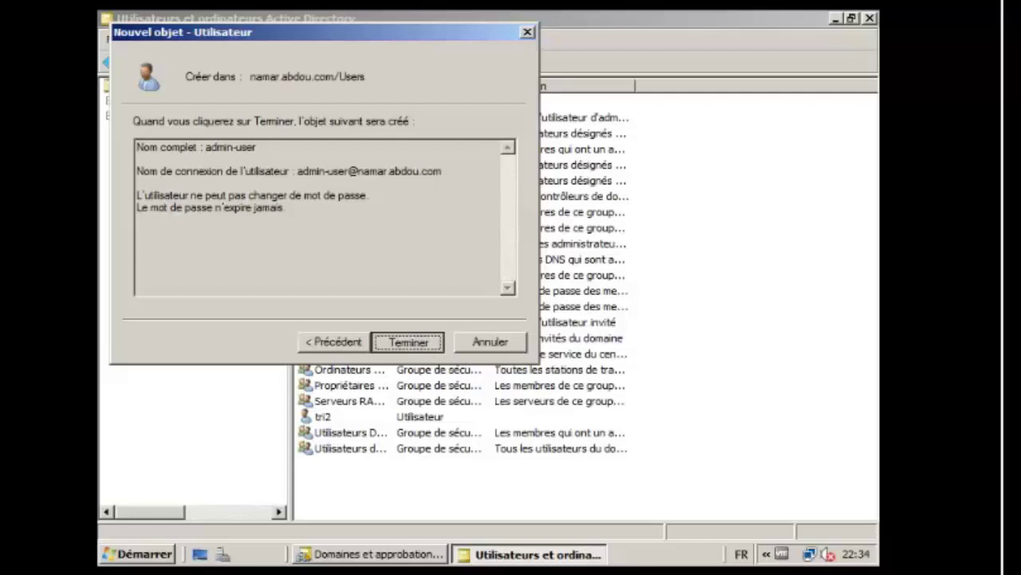
pyautogui.press('Return')
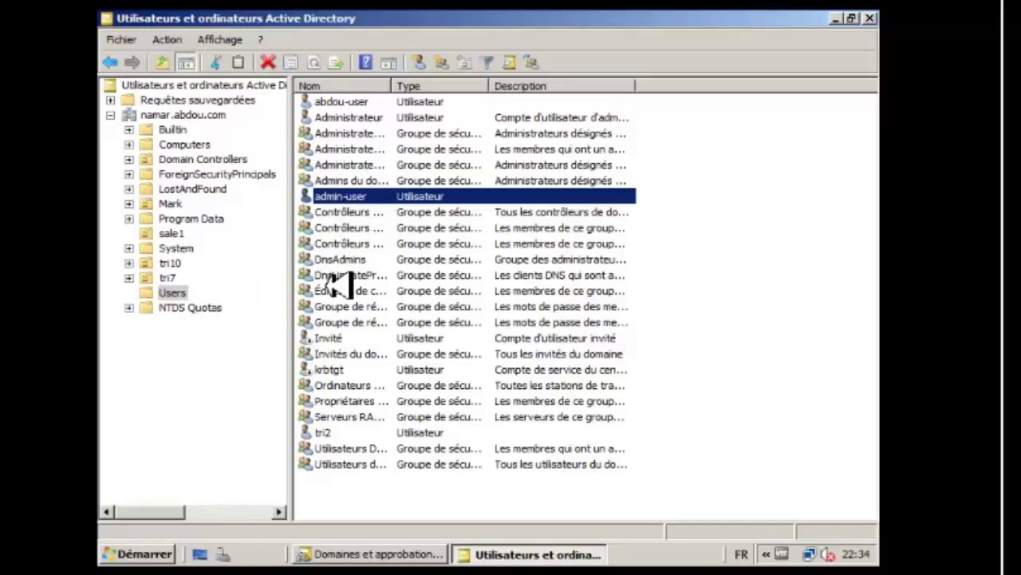
# Launch the Delegation of Control Wizard on the sale1 unit and pass its welcome page.
pyautogui.click(172, 234)
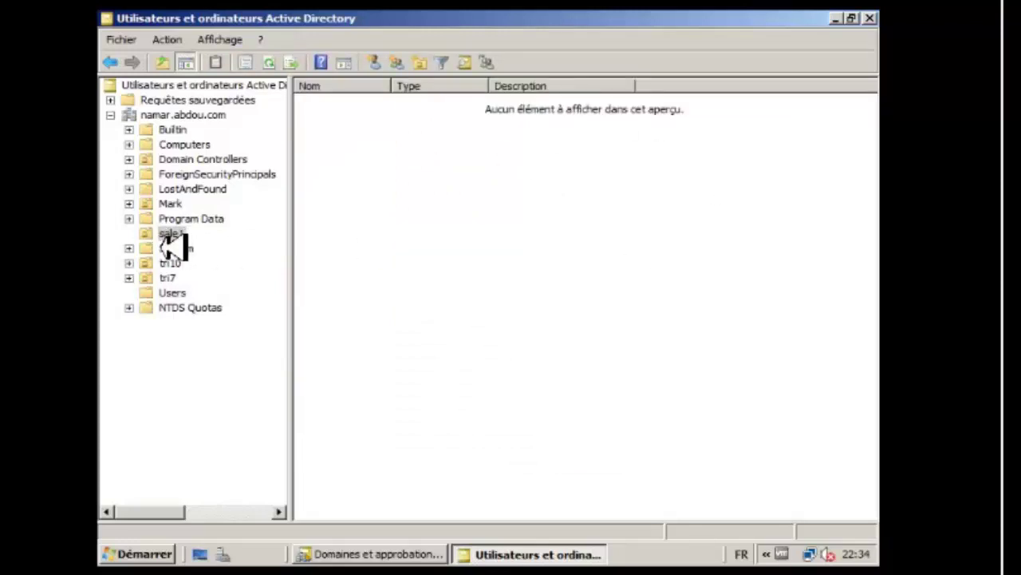
pyautogui.rightClick(169, 236)
pyautogui.click(205, 241)
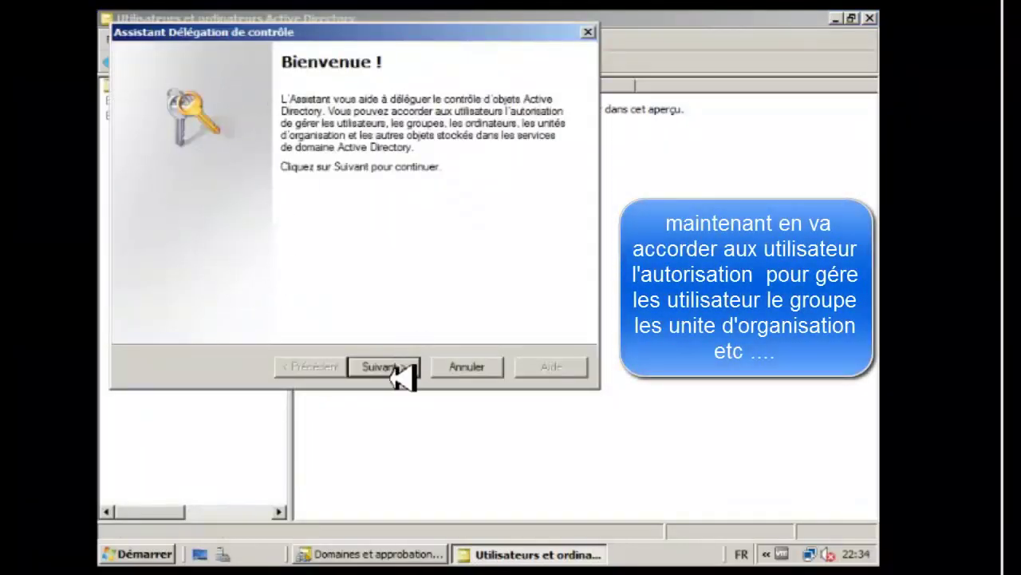
pyautogui.click(395, 376)
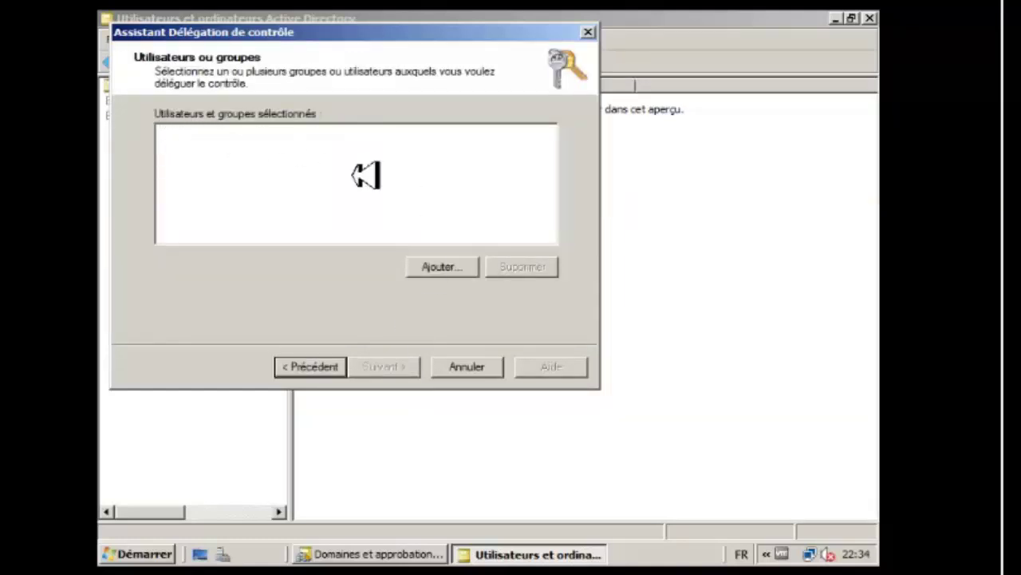
# Search the domain accounts and add admin-user as the delegate for sale1.
pyautogui.click(444, 272)
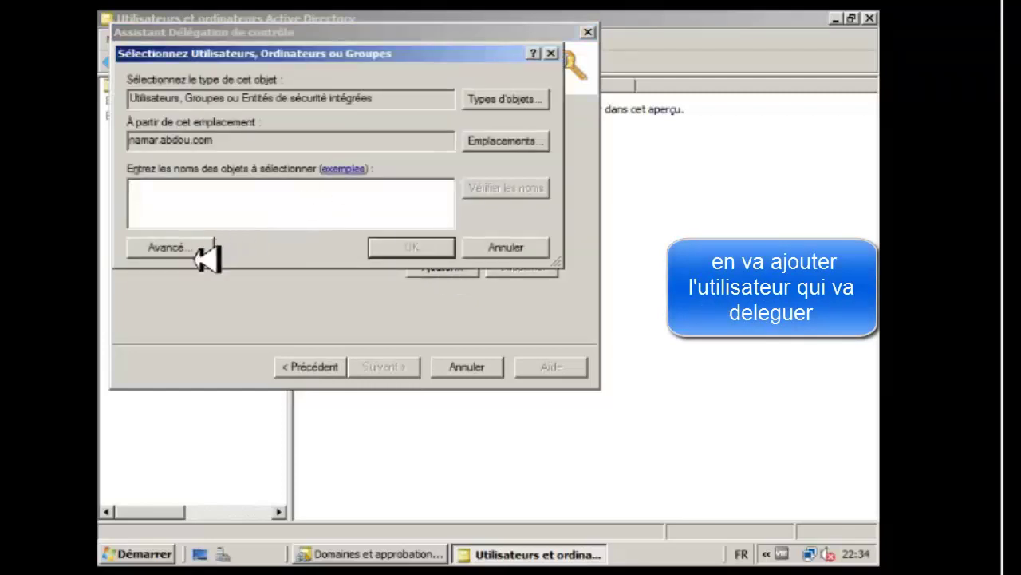
pyautogui.click(195, 254)
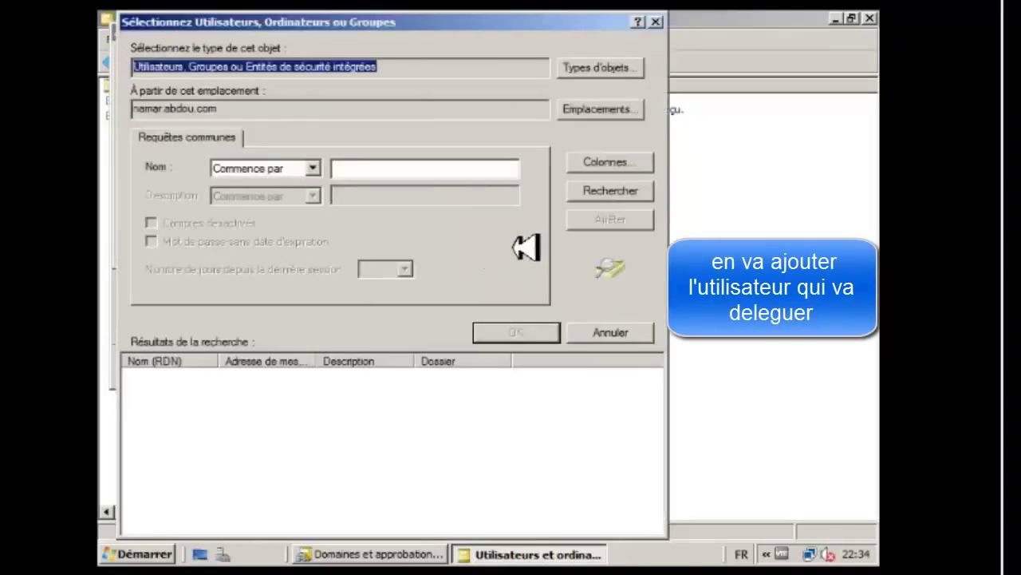
pyautogui.click(610, 195)
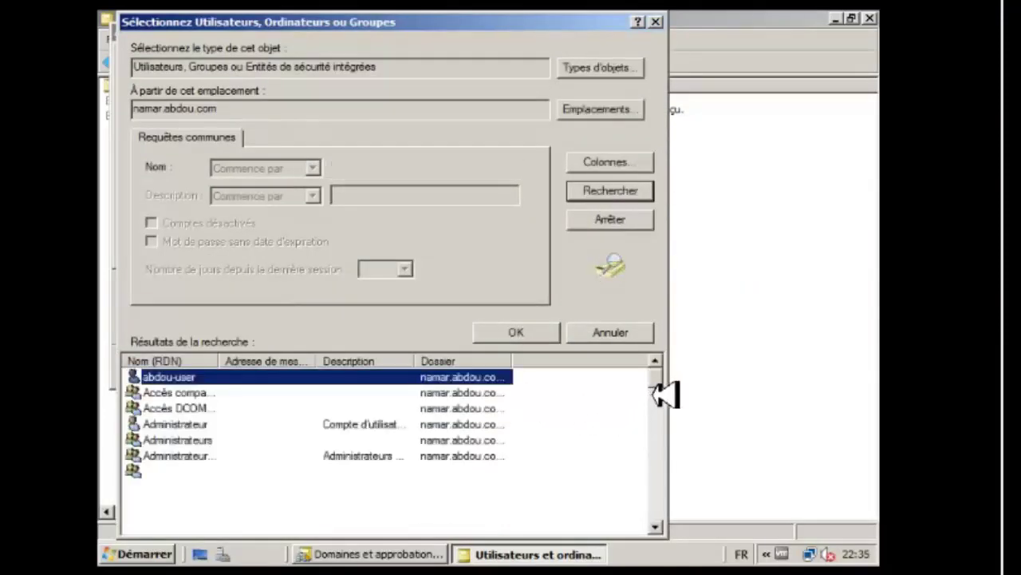
pyautogui.moveTo(659, 393); pyautogui.dragTo(678, 405)
pyautogui.click(168, 410)
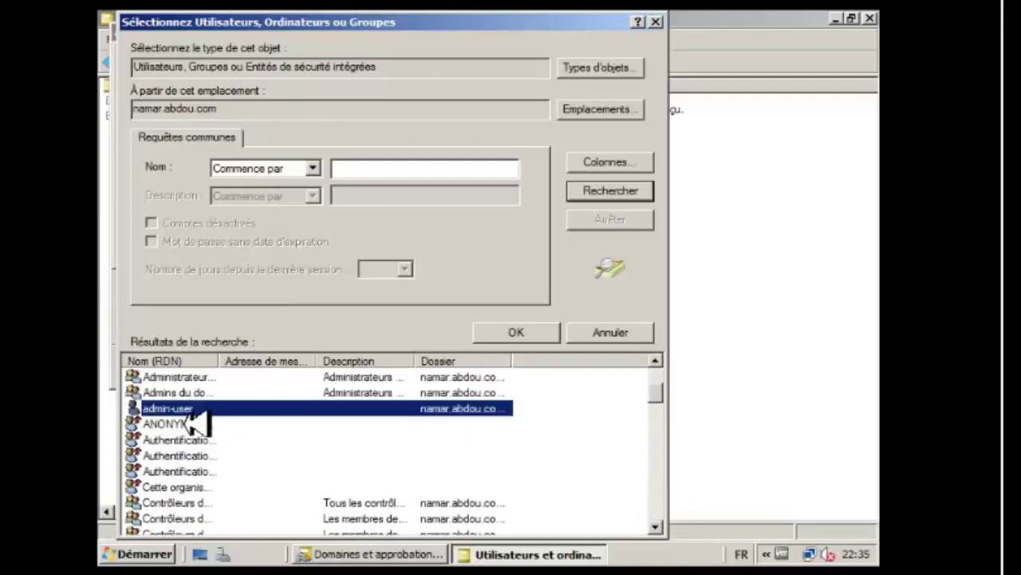
pyautogui.click(539, 339)
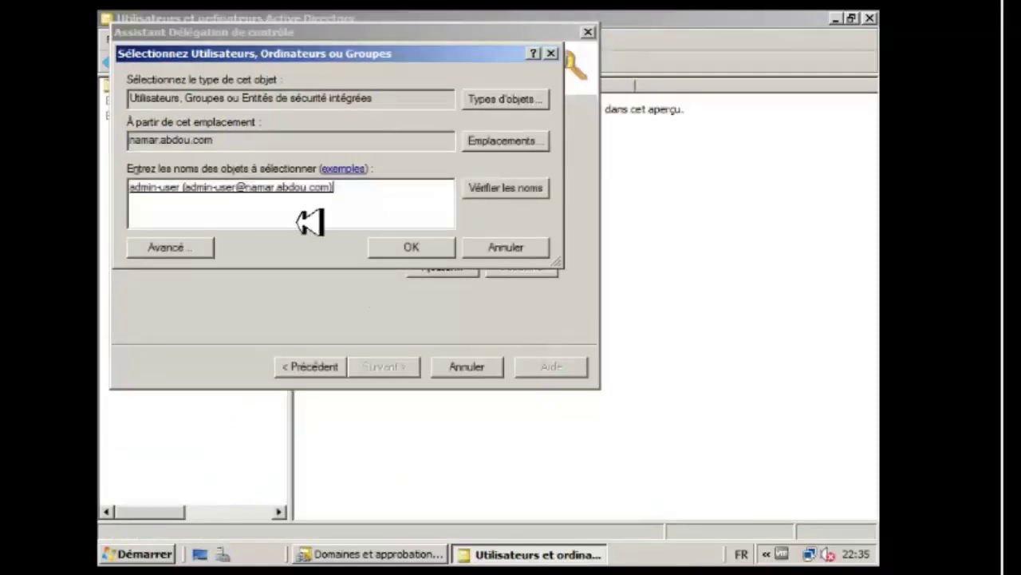
pyautogui.click(416, 256)
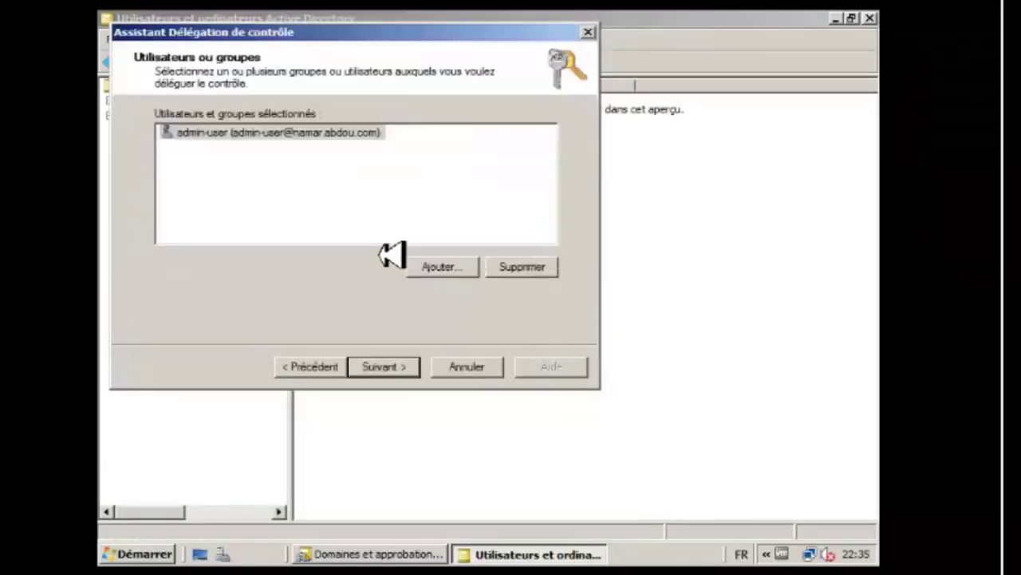
pyautogui.click(405, 372)
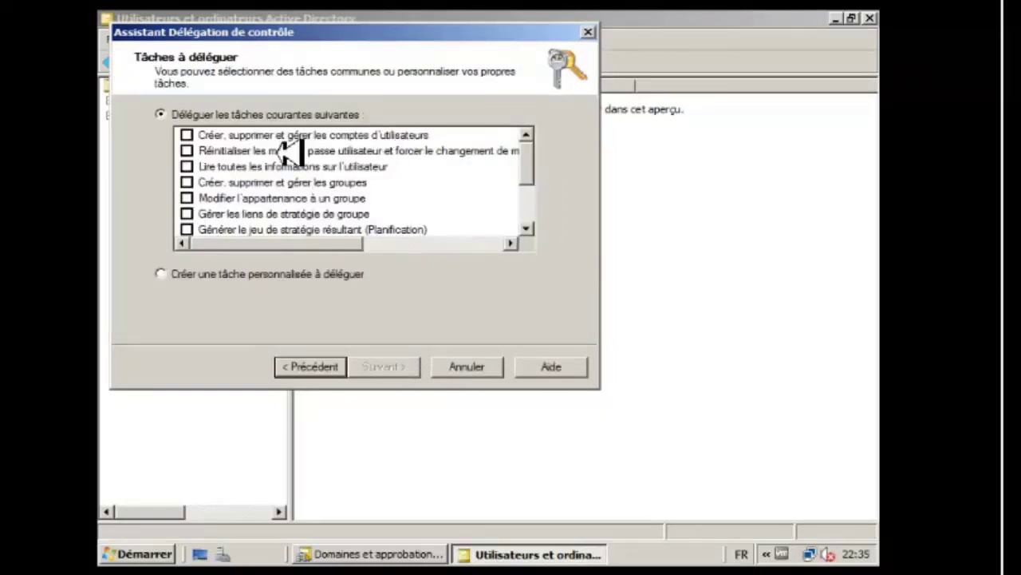
# Delegate creating, deleting and managing user accounts plus resetting passwords on sale1, and finish.
pyautogui.click(187, 136)
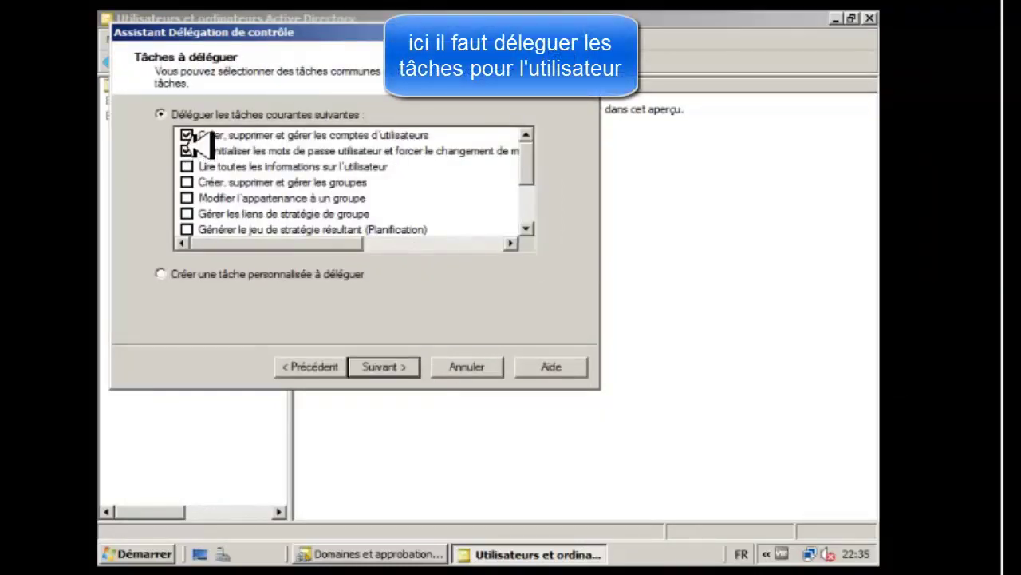
pyautogui.click(186, 151)
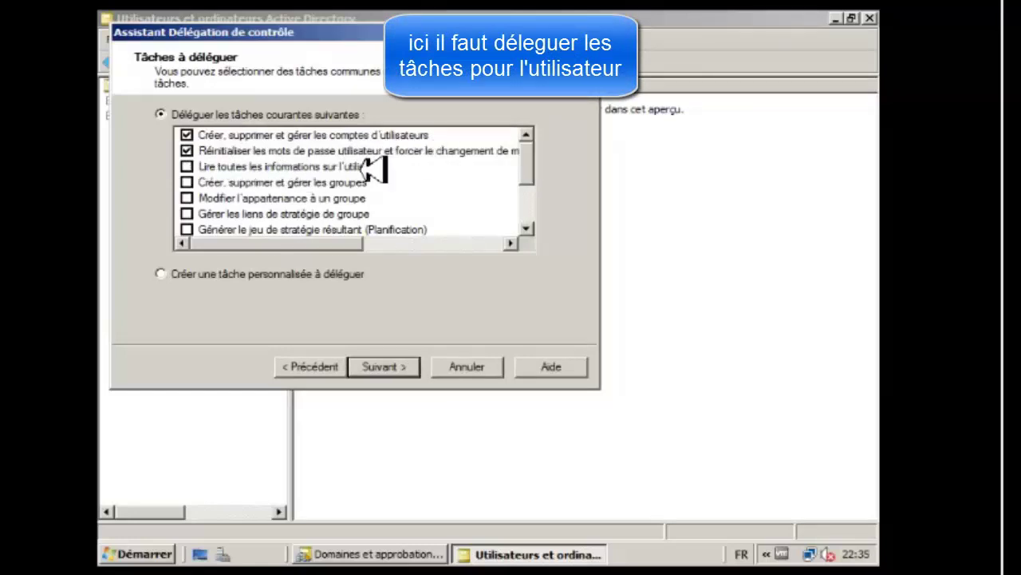
pyautogui.moveTo(526, 182); pyautogui.dragTo(528, 187)
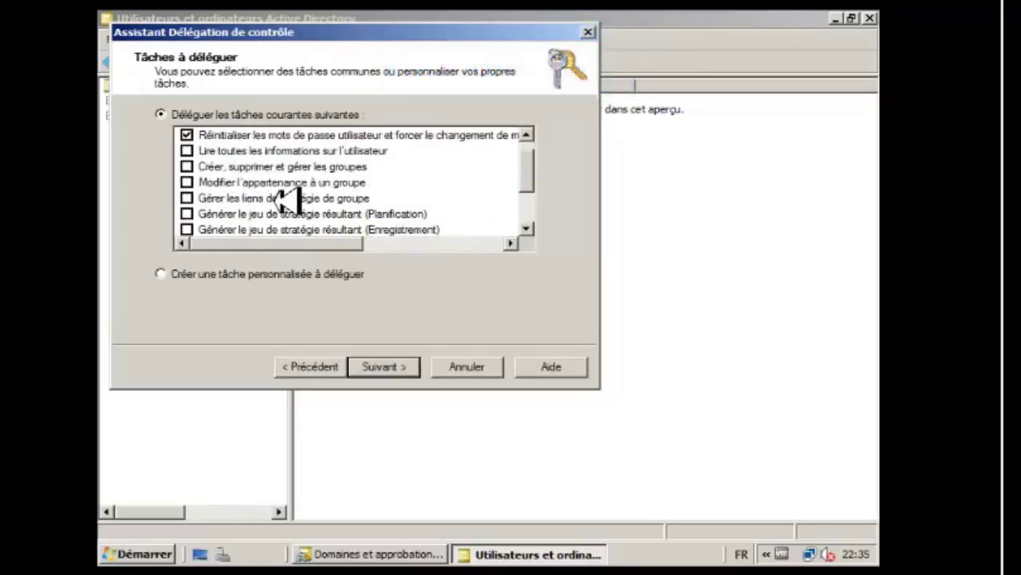
pyautogui.moveTo(535, 193); pyautogui.dragTo(535, 151)
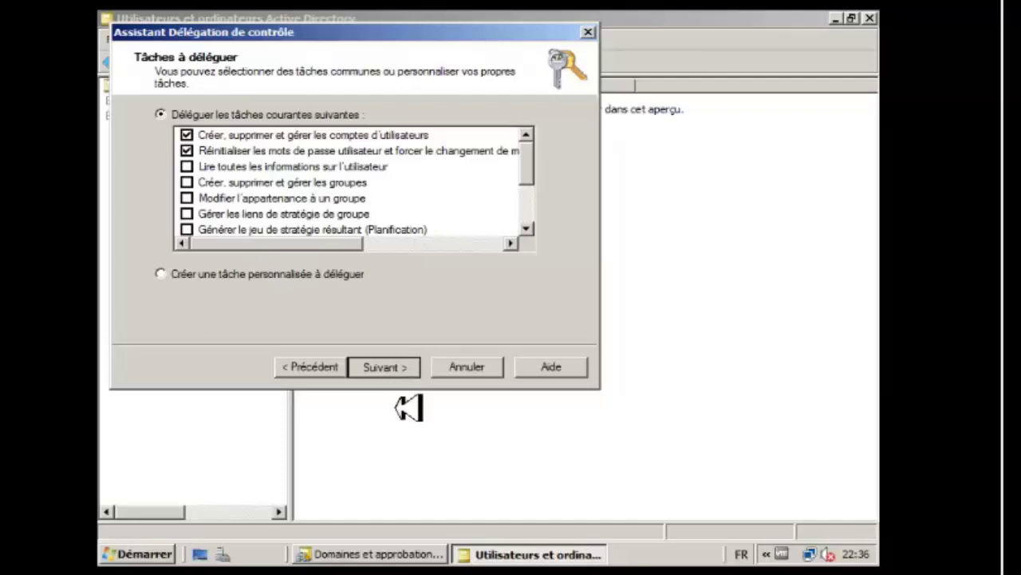
pyautogui.press('Return')
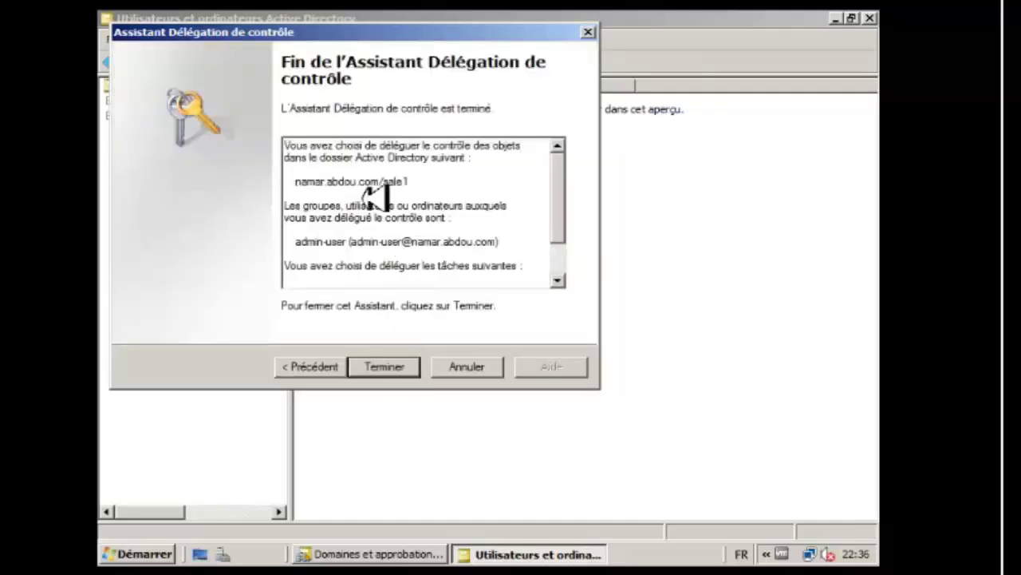
pyautogui.click(563, 255)
pyautogui.click(391, 375)
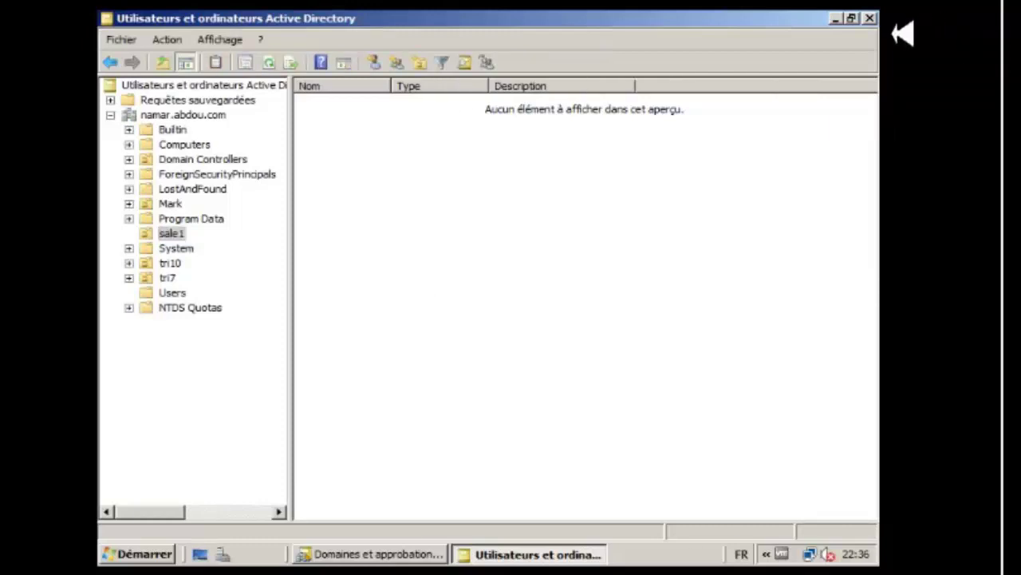
# Minimize Active Directory Users and Computers and log off the current session from the Start menu.
pyautogui.click(837, 18)
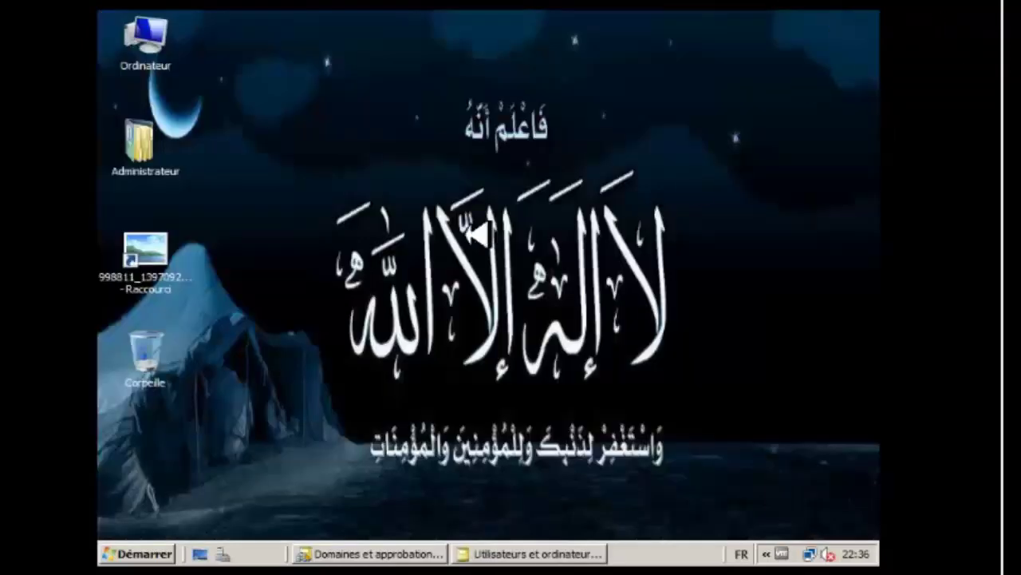
pyautogui.click(137, 553)
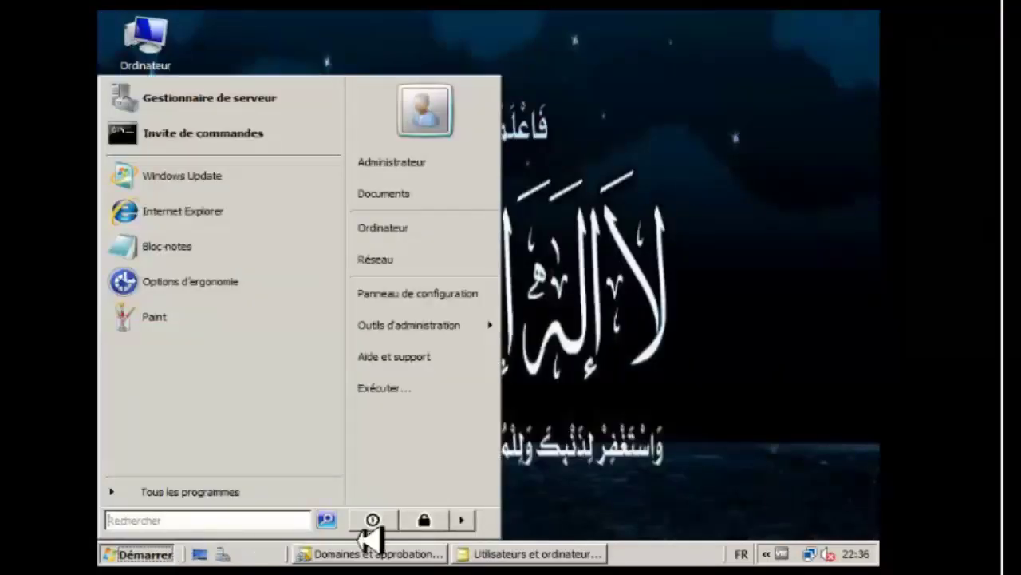
pyautogui.click(465, 522)
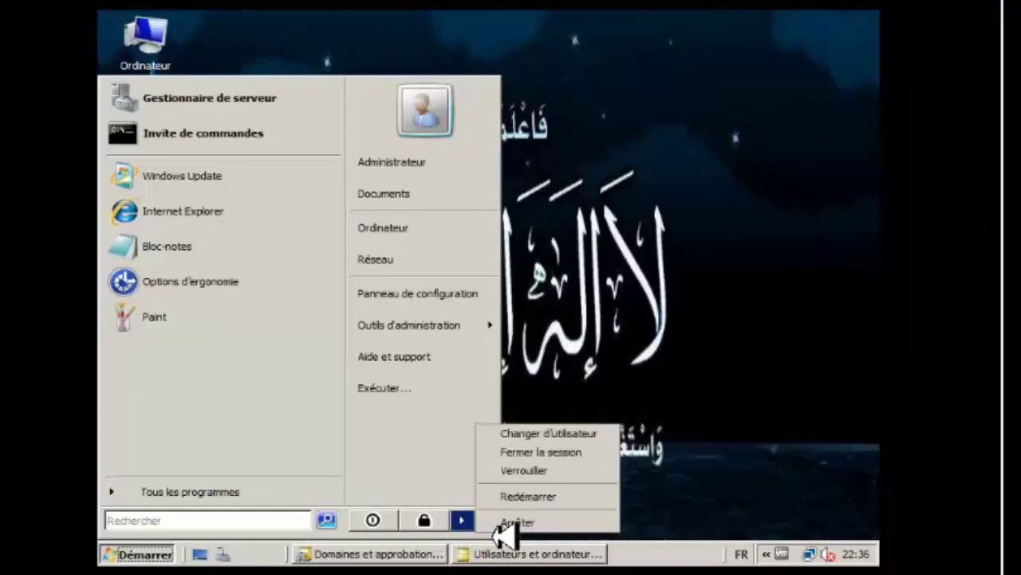
pyautogui.click(551, 454)
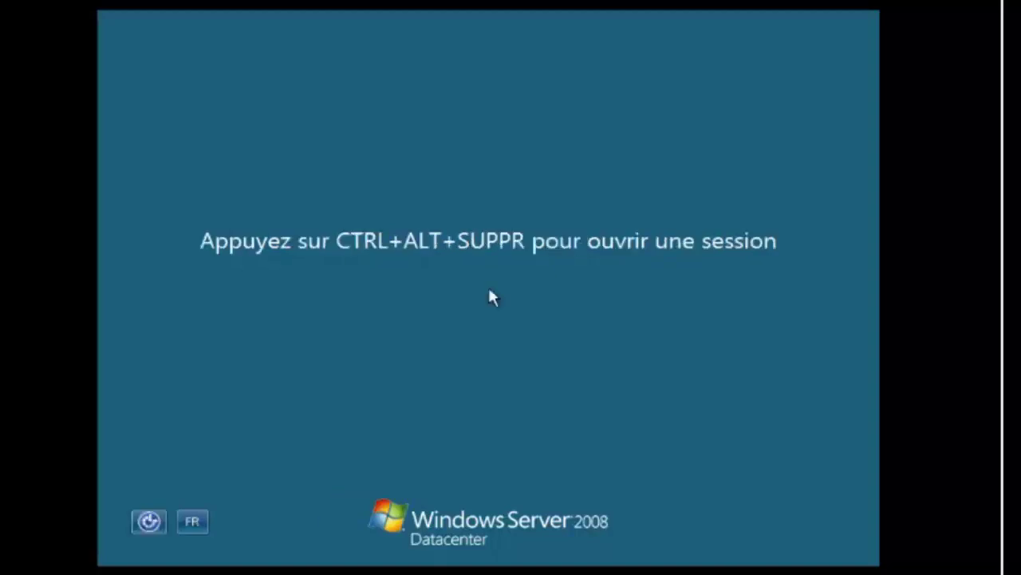
# Attempt to sign in as admin-user with its password and dismiss the logon-method refusal.
pyautogui.hotkey('ctrl', 'alt', 'Delete')
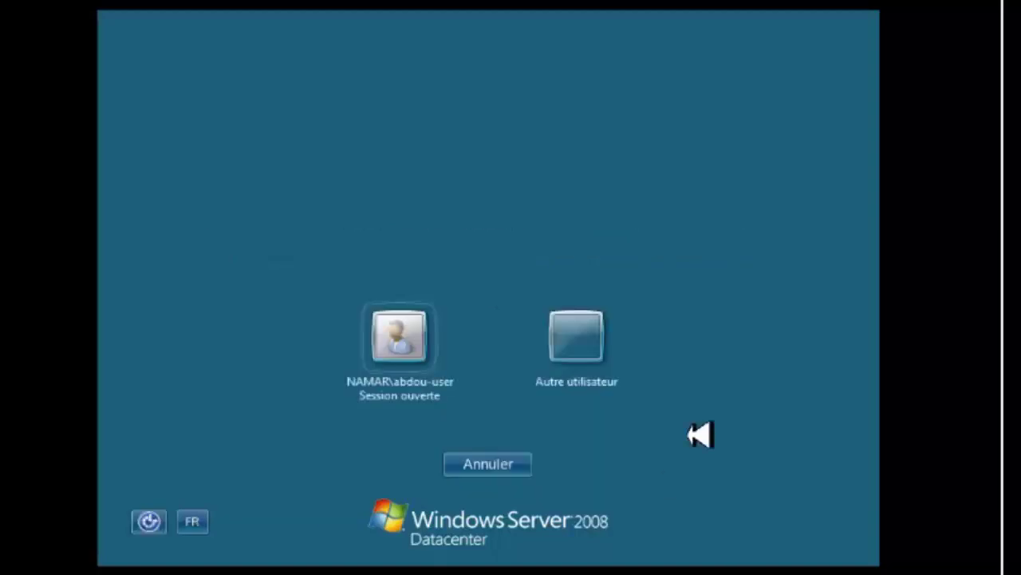
pyautogui.click(593, 337)
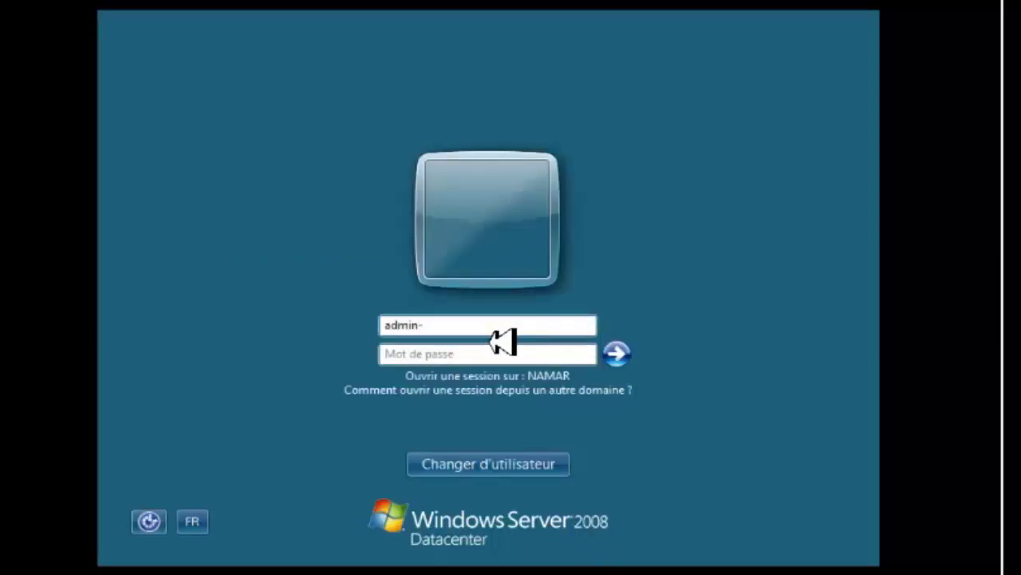
pyautogui.press('Tab')
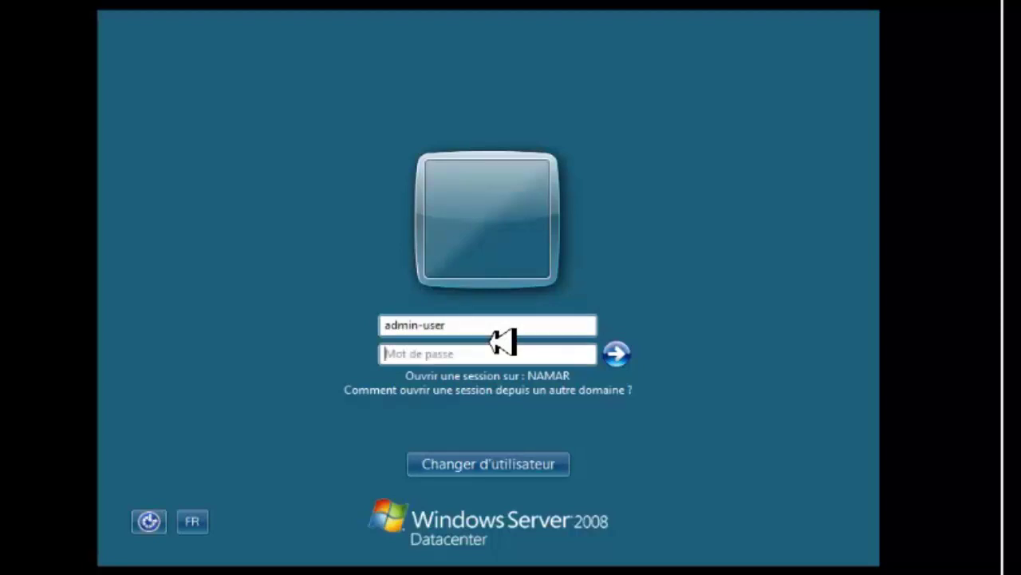
pyautogui.press('capslock')
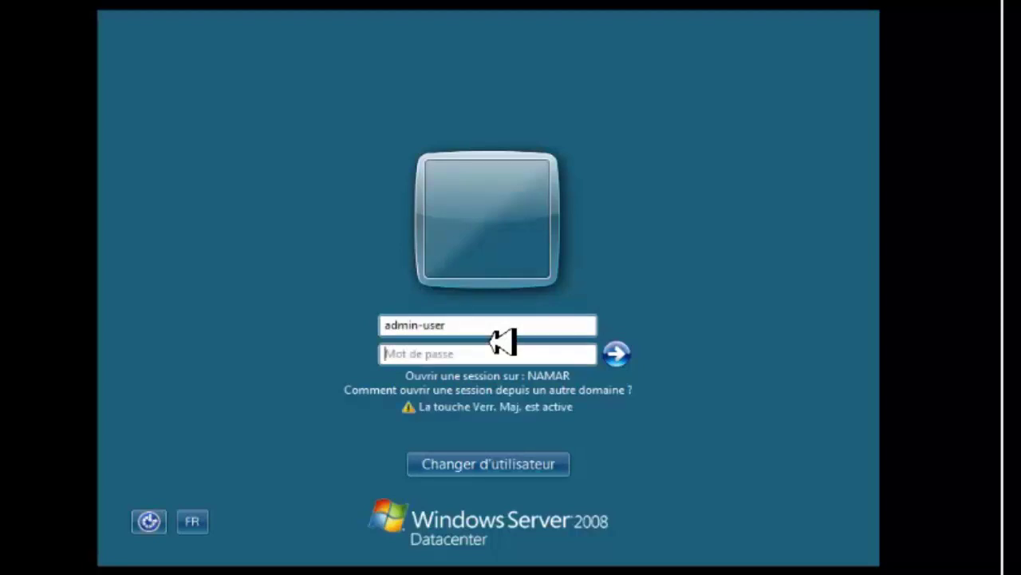
pyautogui.write('•')
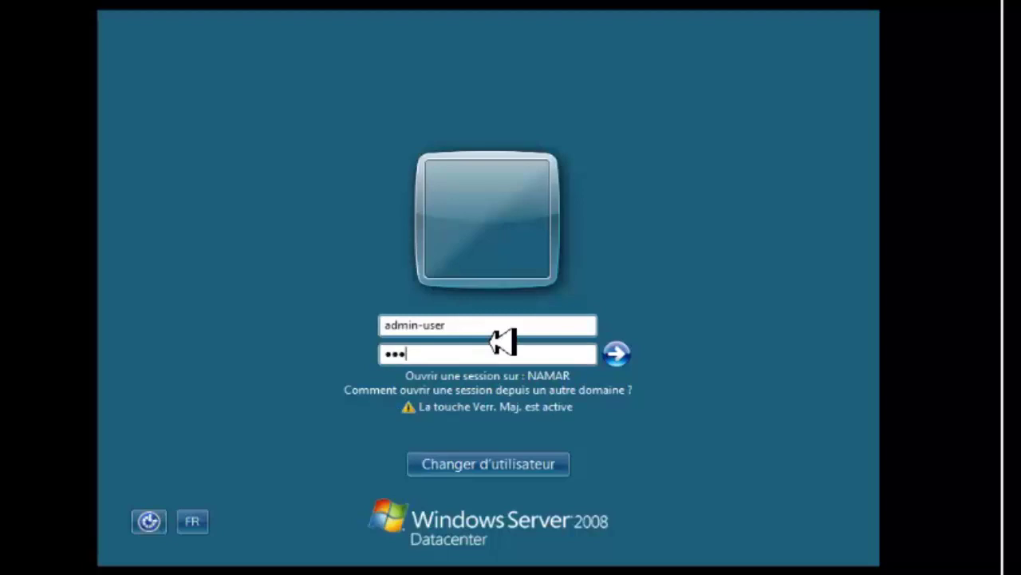
pyautogui.write('•••••')
pyautogui.press('capslock')
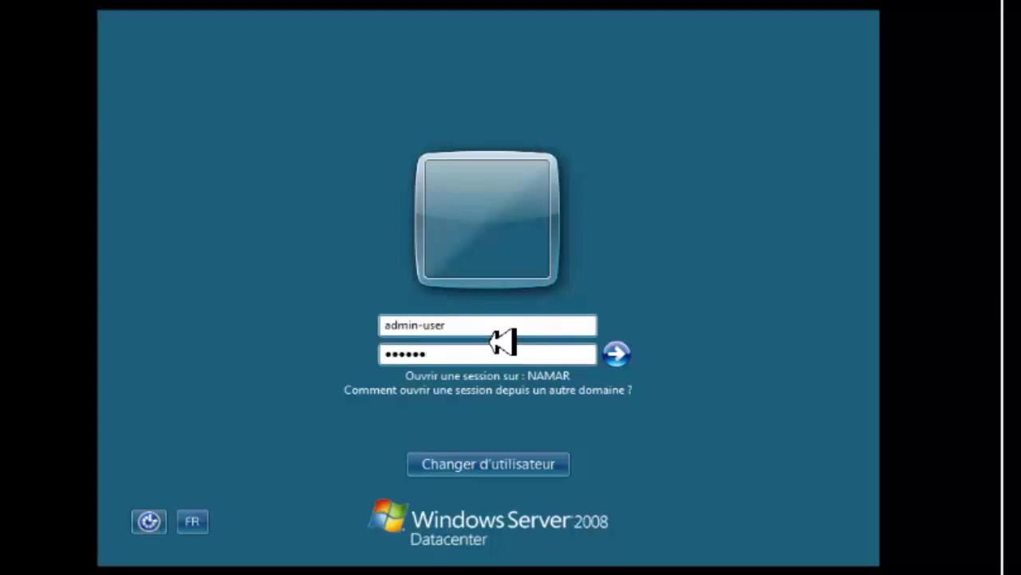
pyautogui.press('Return')
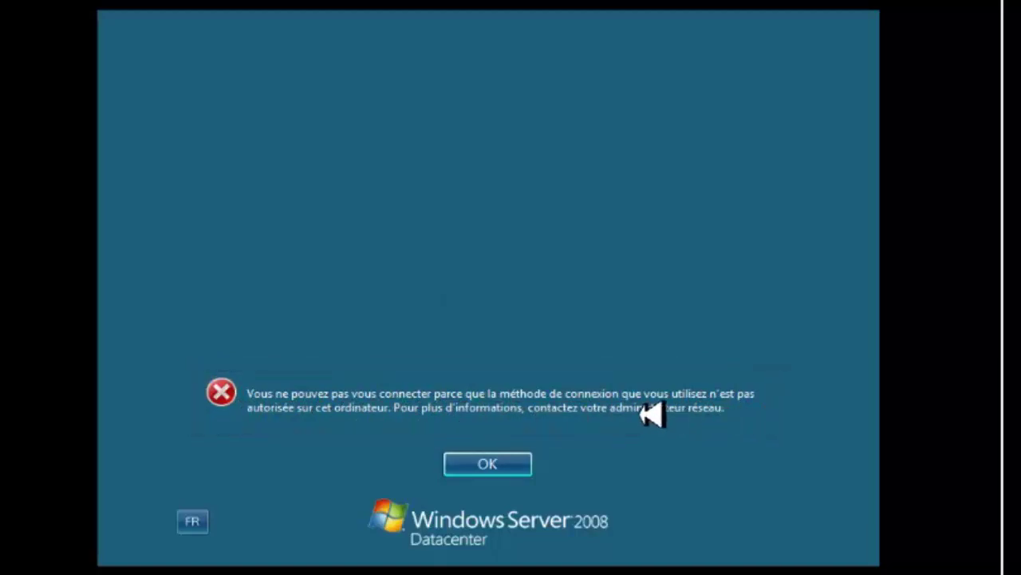
pyautogui.click(447, 466)
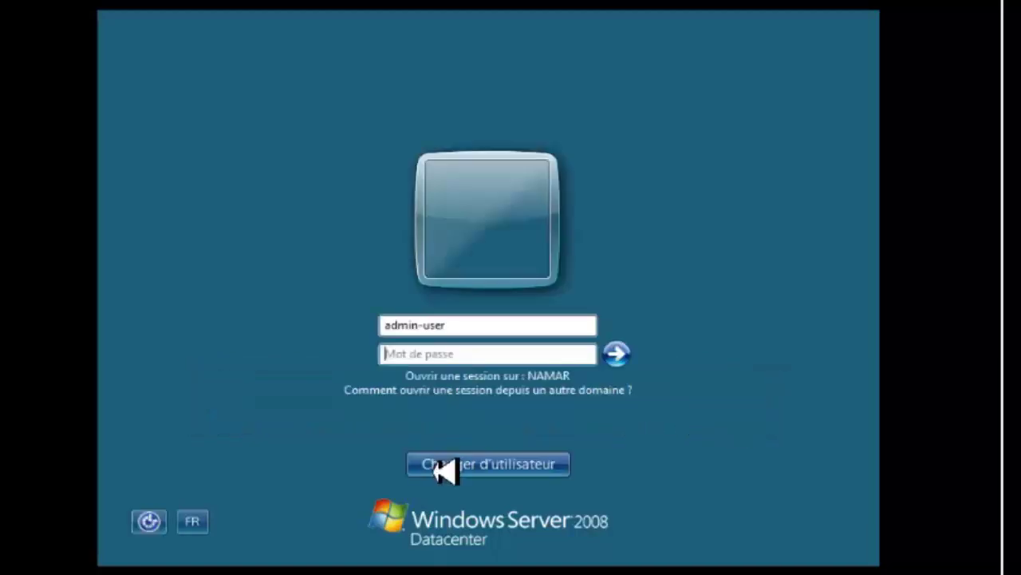
# Switch user and sign in as Administrateur with its password.
pyautogui.click(482, 471)
pyautogui.click(588, 353)
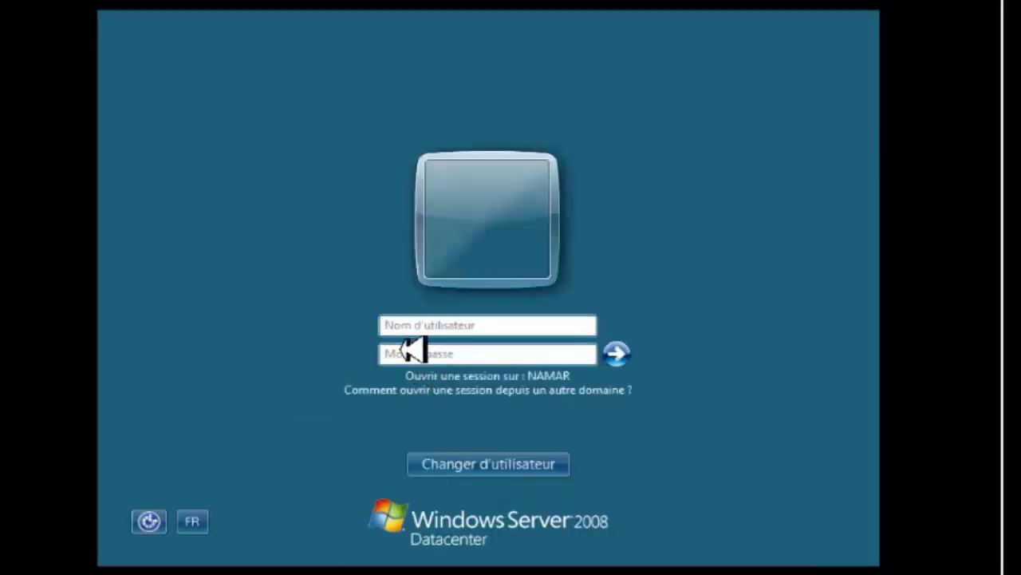
pyautogui.click(421, 332)
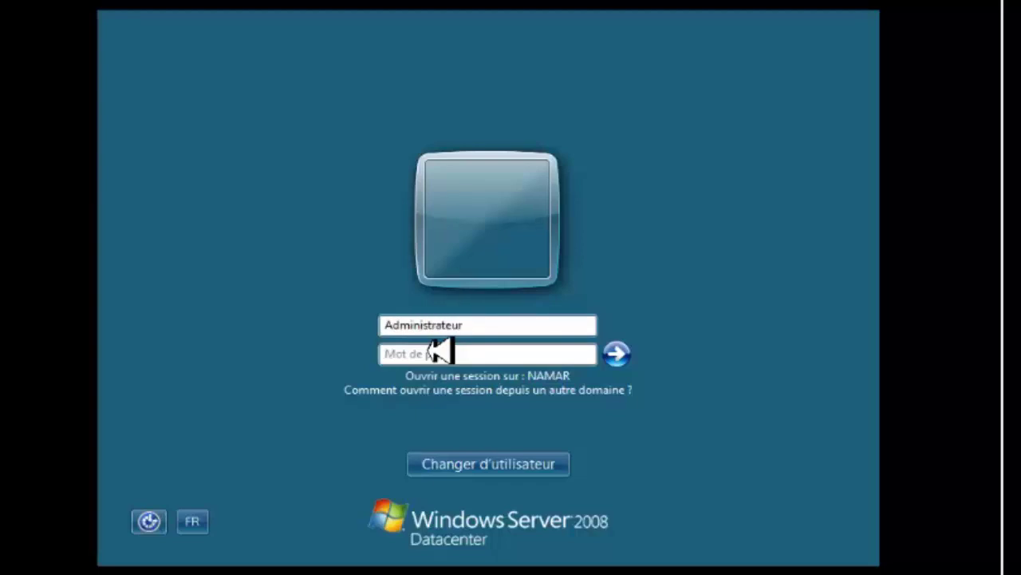
pyautogui.press('capslock')
pyautogui.press('capslock')
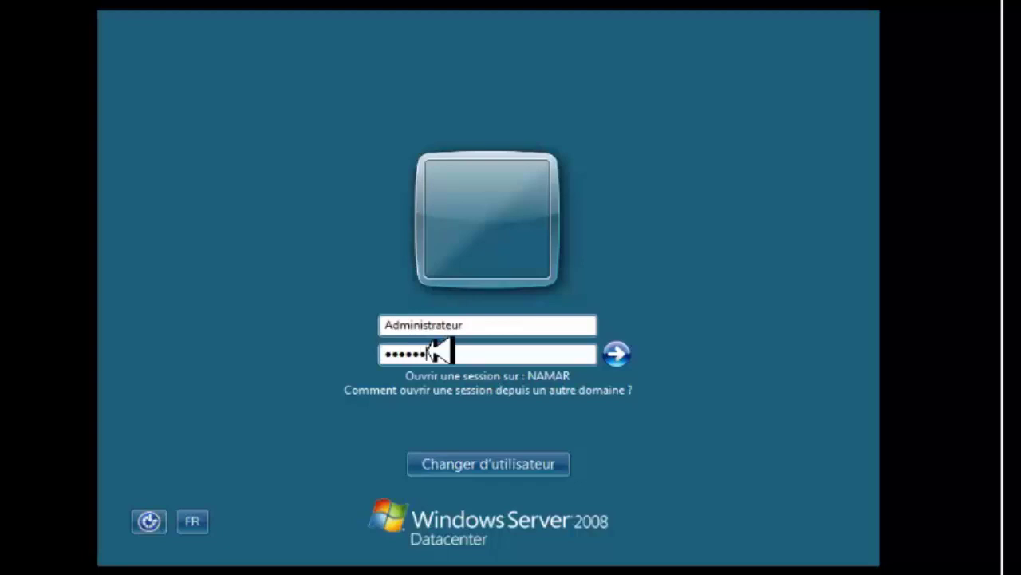
pyautogui.press('Return')
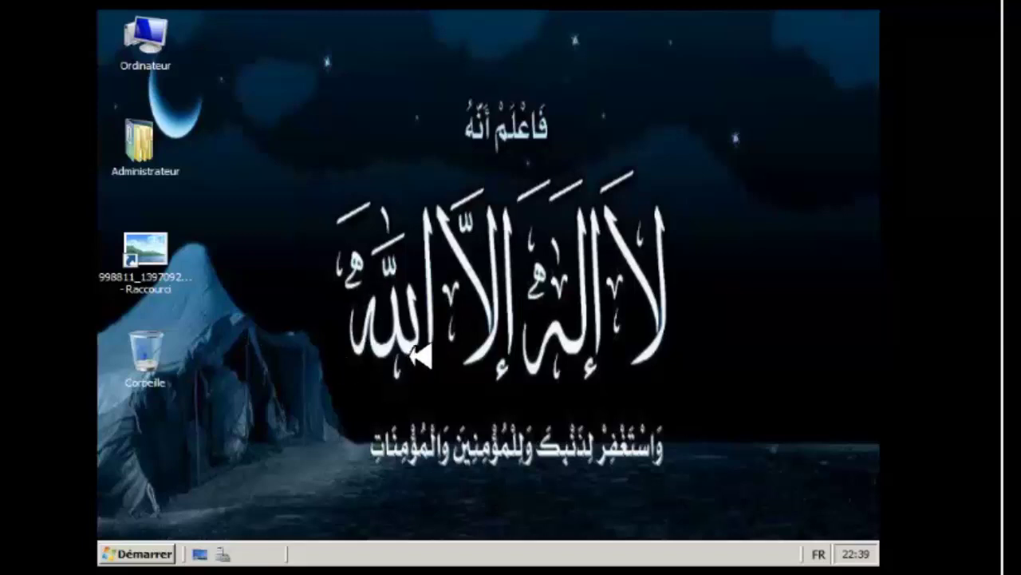
# Launch Group Policy Management from Administrative Tools and dismiss the password expiry reminder.
pyautogui.click(169, 551)
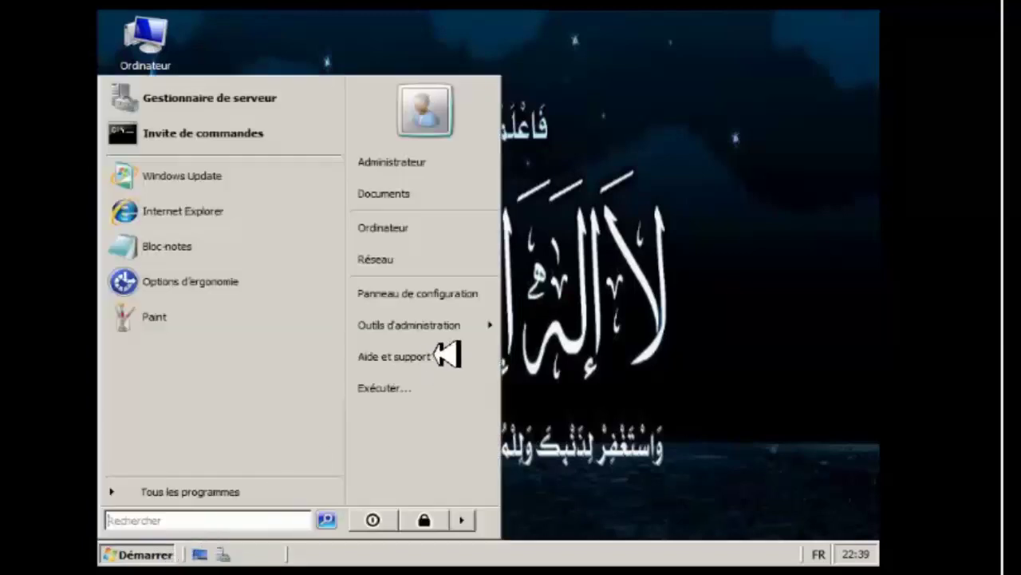
pyautogui.click(482, 335)
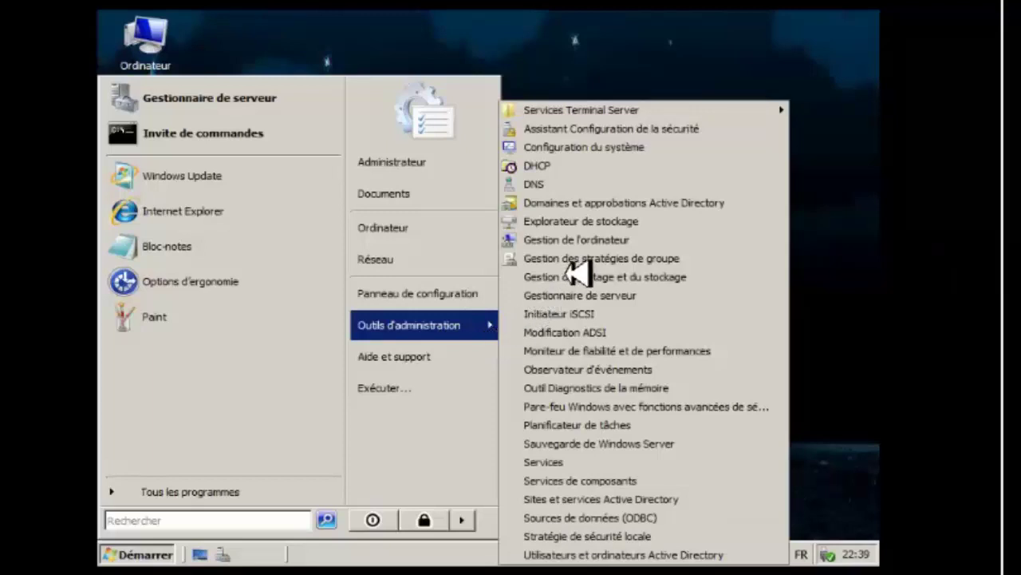
pyautogui.click(569, 266)
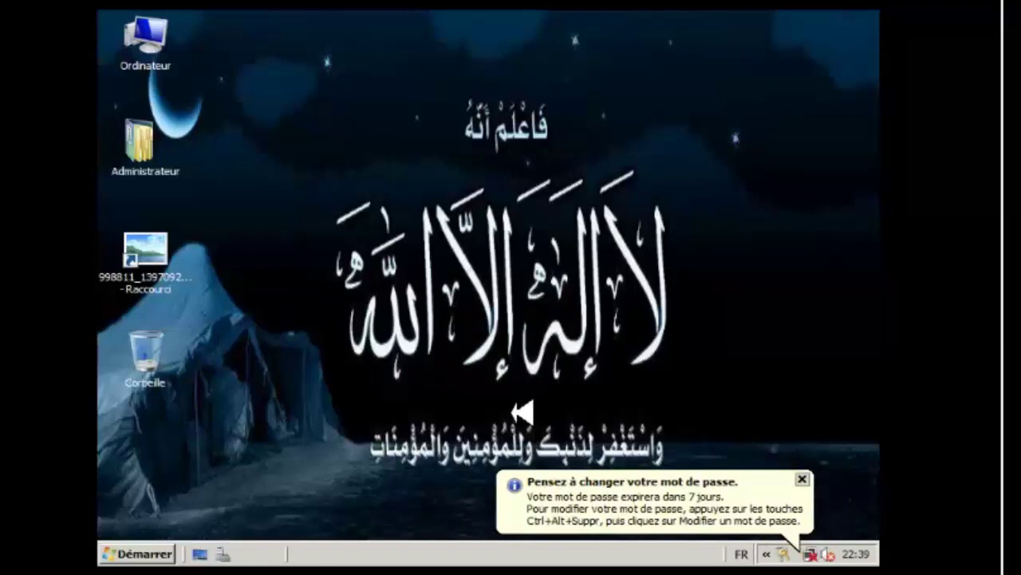
pyautogui.click(809, 495)
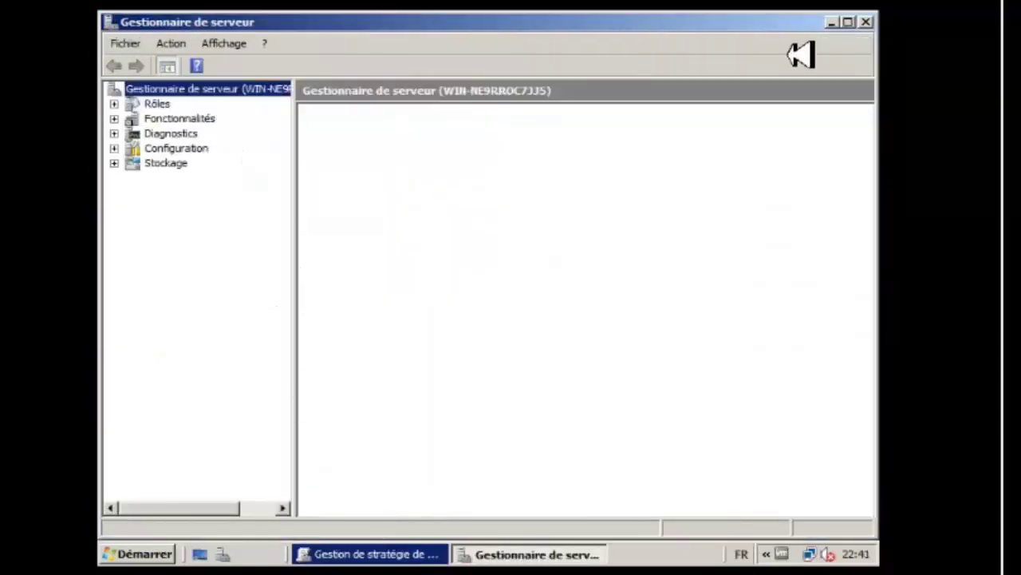
# Close Server Manager, maximize Group Policy Management and expand the Domain Controllers container.
pyautogui.click(865, 23)
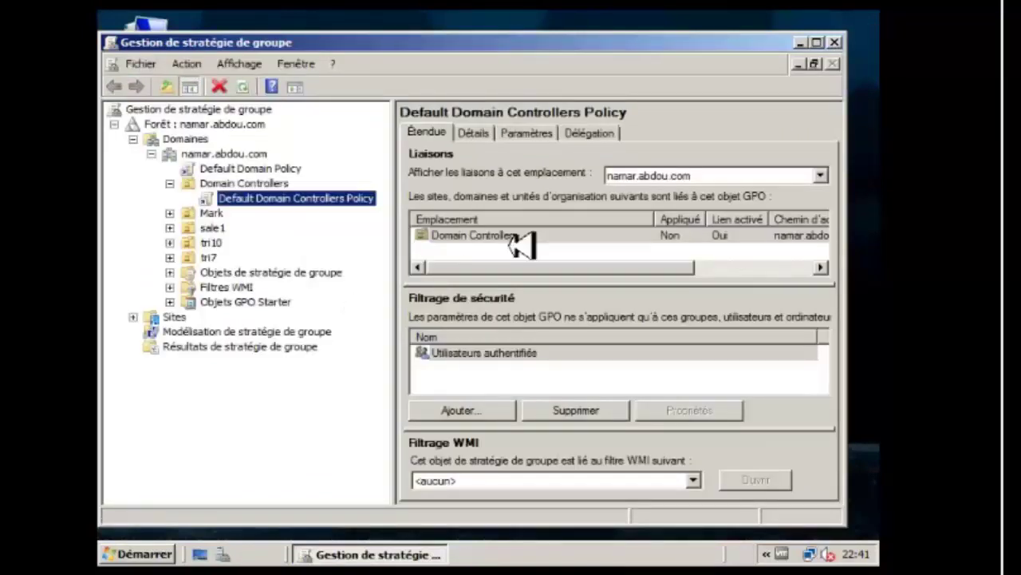
pyautogui.click(818, 43)
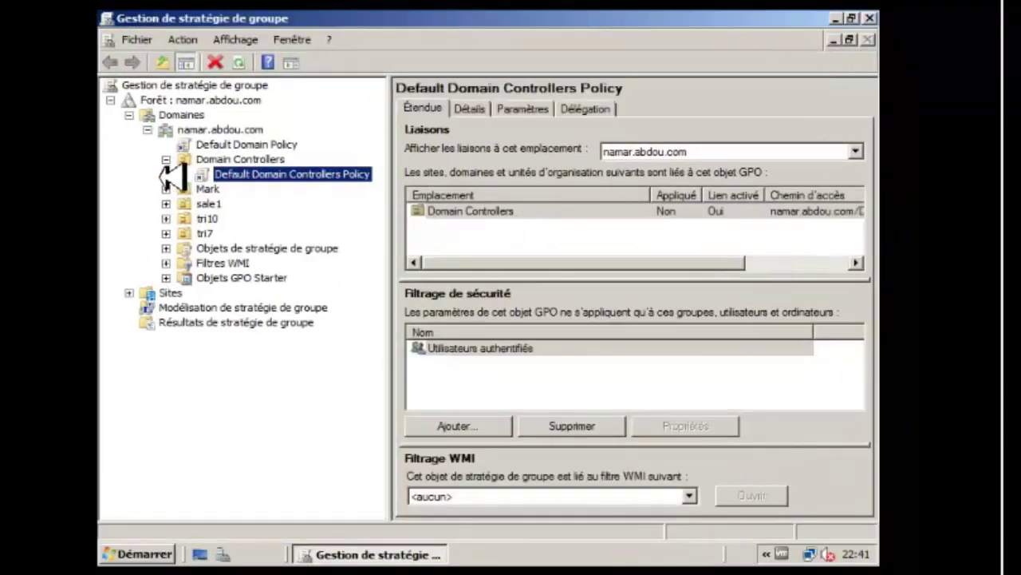
pyautogui.click(166, 160)
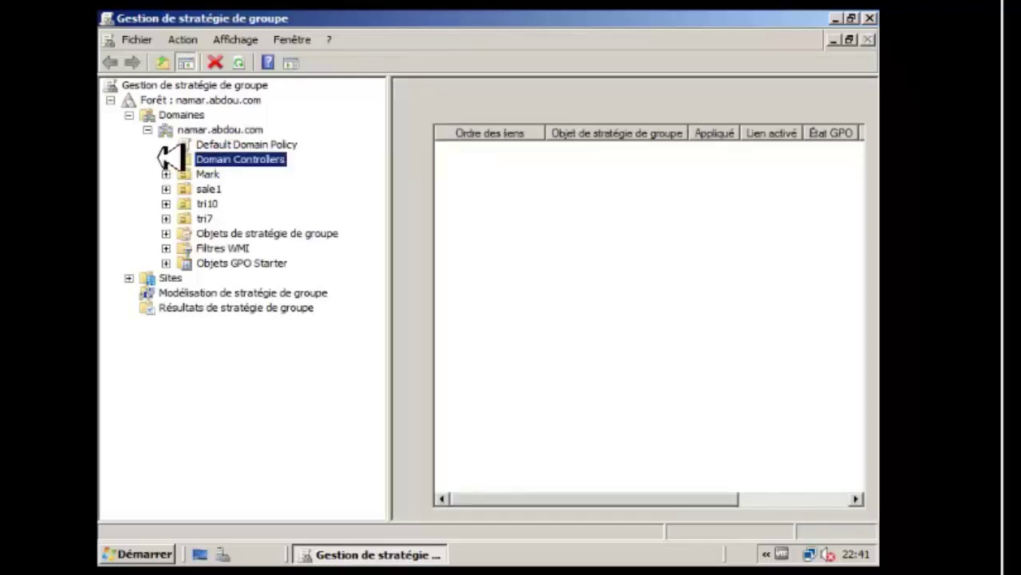
pyautogui.press('Left')
pyautogui.press('Left')
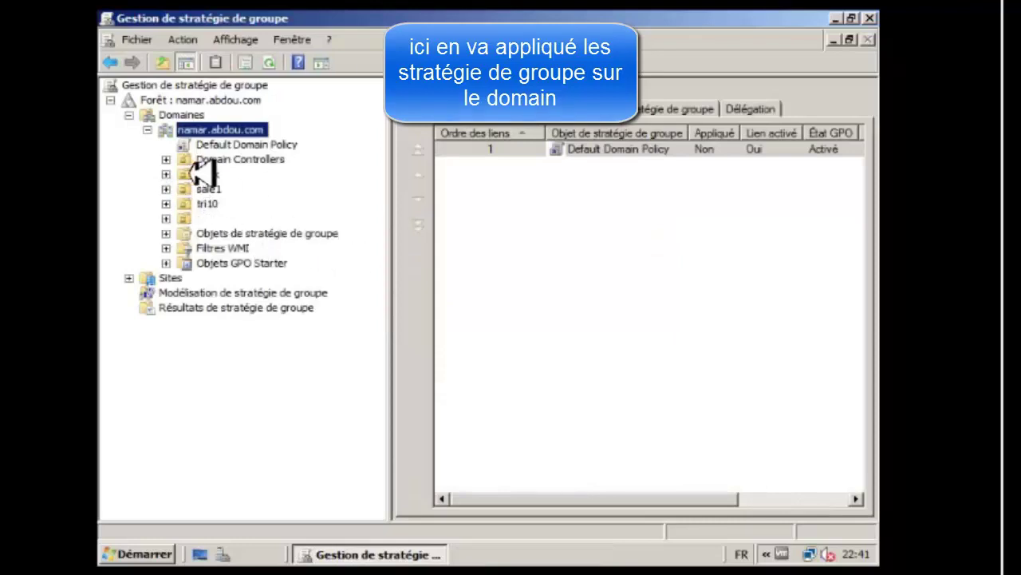
pyautogui.click(166, 159)
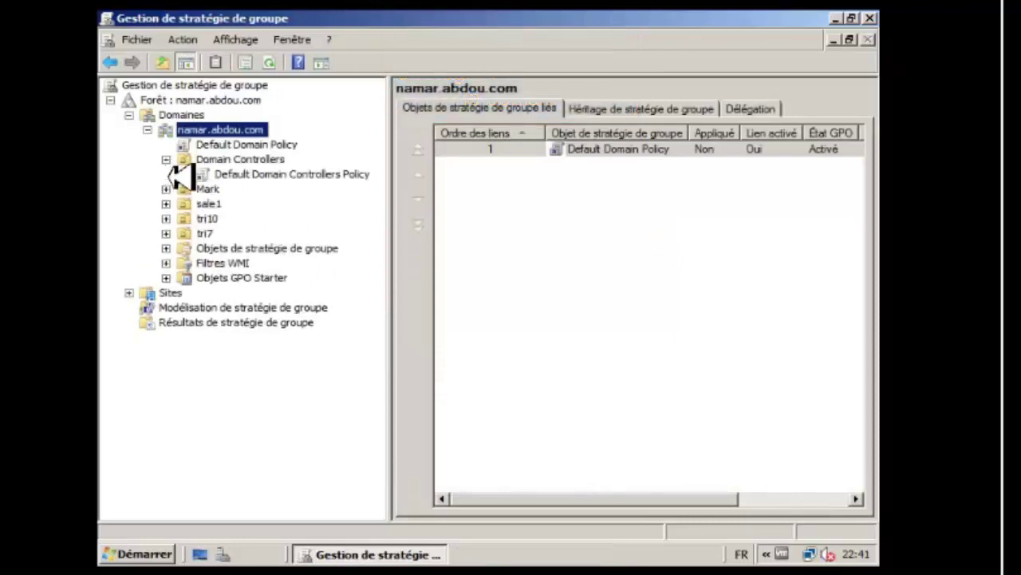
# Select Default Domain Controllers Policy, acknowledge the link warning, and choose Modifier to edit it.
pyautogui.click(240, 175)
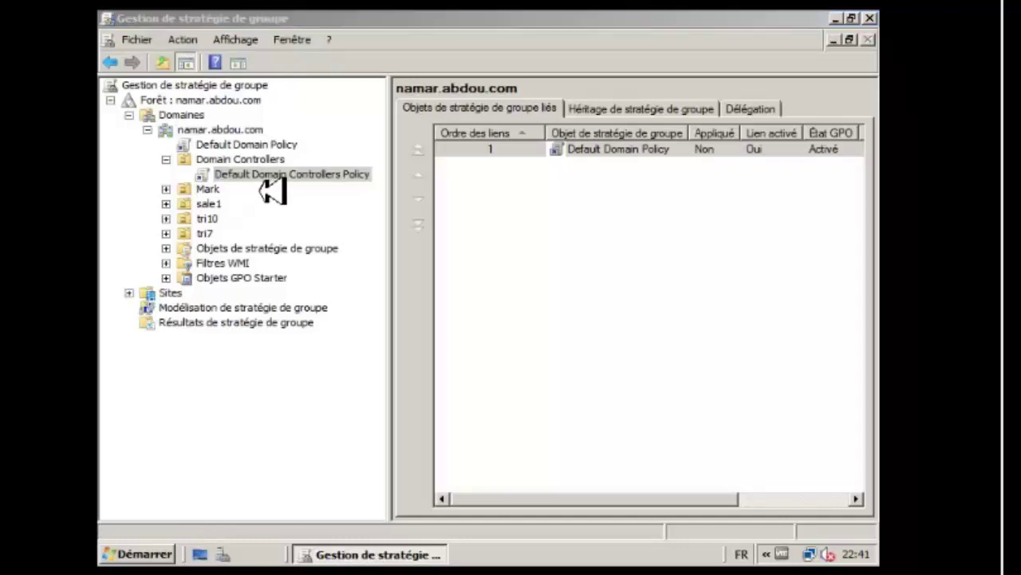
pyautogui.click(643, 320)
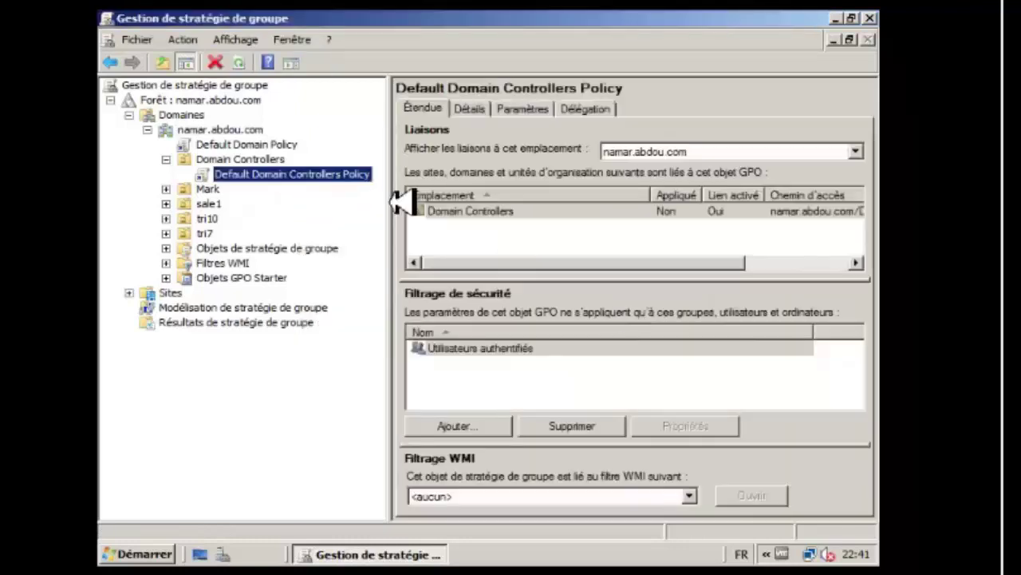
pyautogui.rightClick(283, 177)
pyautogui.click(343, 182)
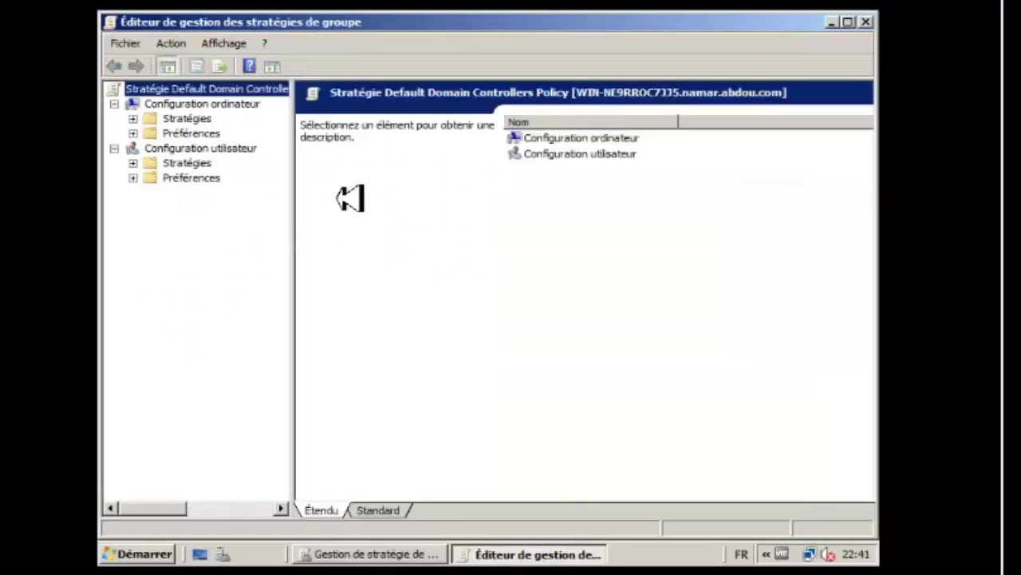
# Expand Configuration ordinateur down to Paramètres de sécurité and widen the navigation tree.
pyautogui.click(132, 119)
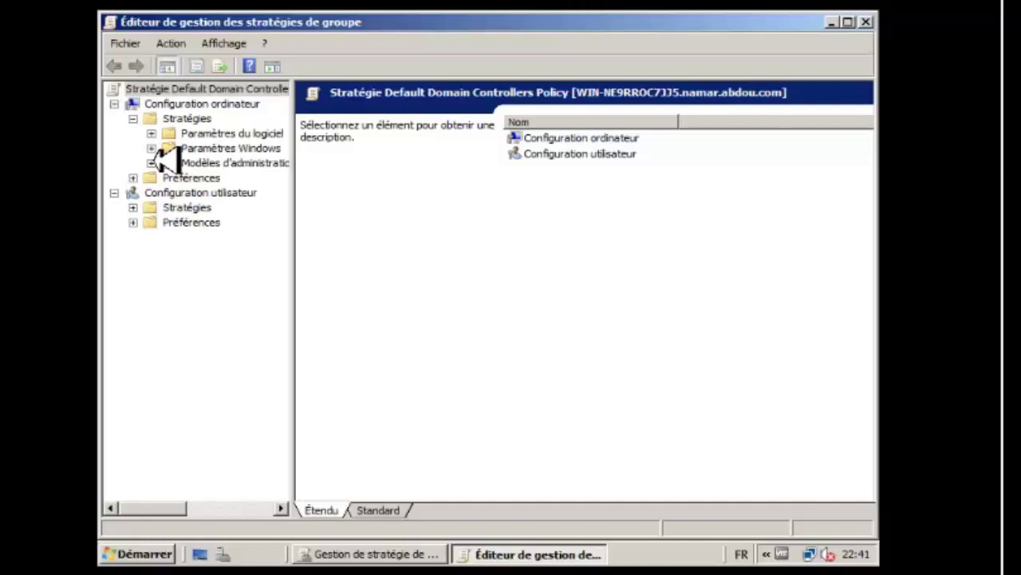
pyautogui.click(152, 148)
pyautogui.click(214, 179)
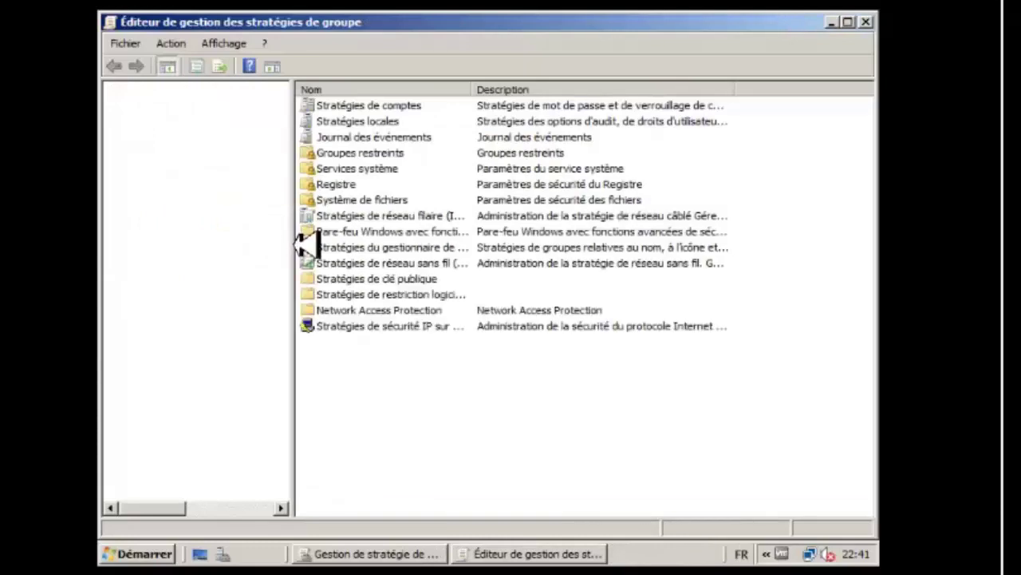
pyautogui.moveTo(307, 255); pyautogui.dragTo(333, 256)
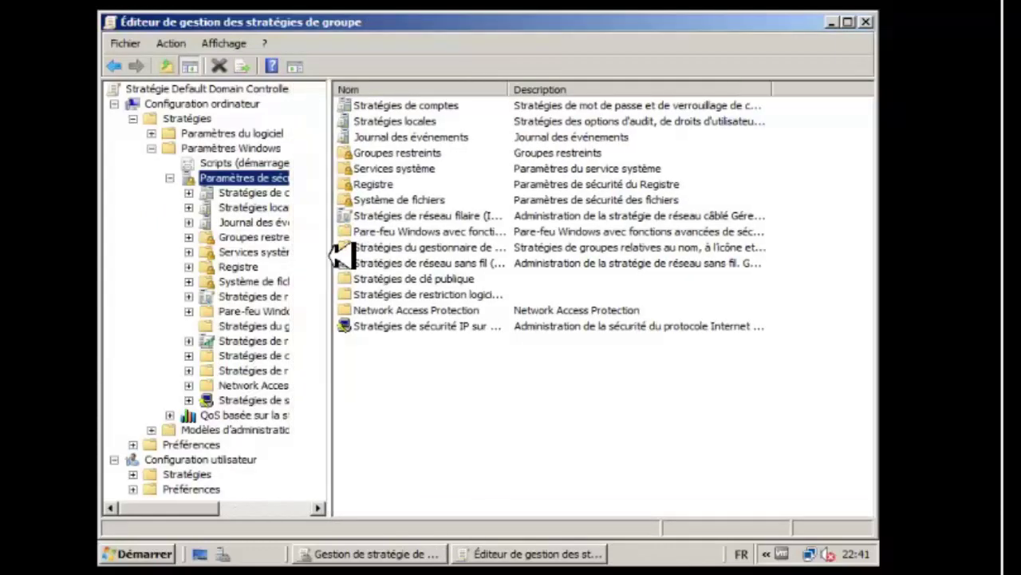
# Open Attribution des droits utilisateur and right-click Permettre l'ouverture d'une session locale.
pyautogui.click(261, 209)
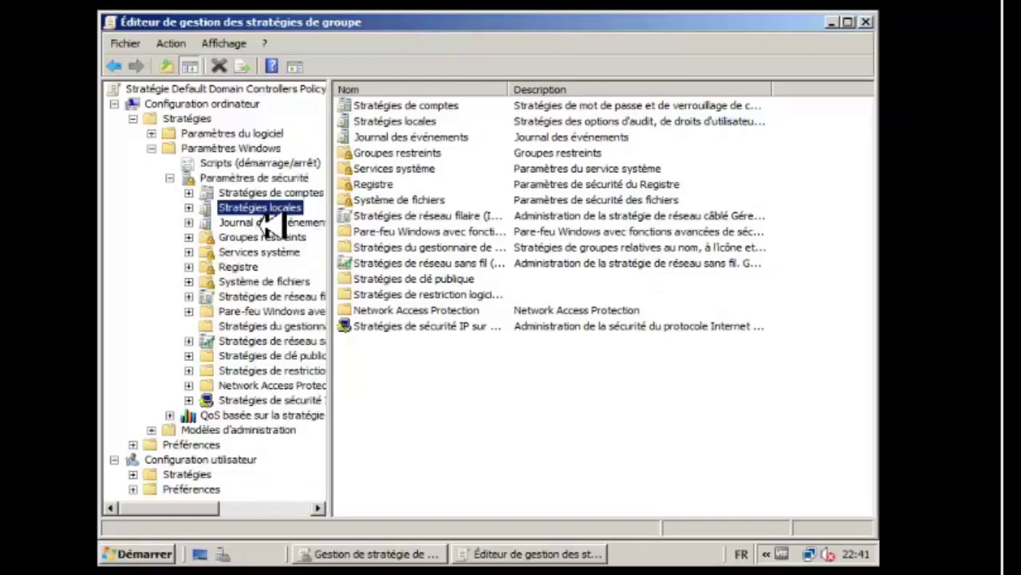
pyautogui.click(394, 122)
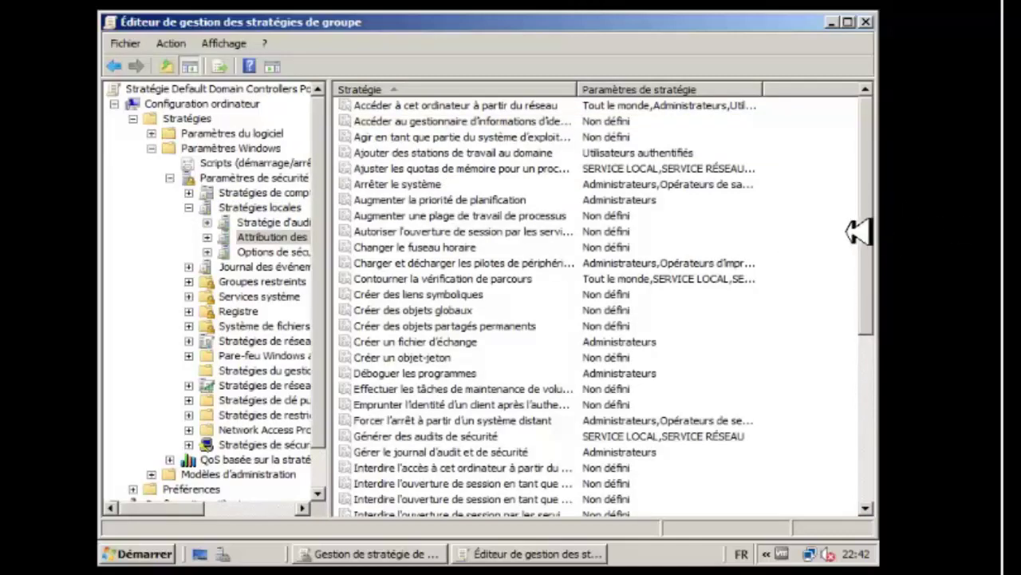
pyautogui.moveTo(869, 231); pyautogui.dragTo(876, 388)
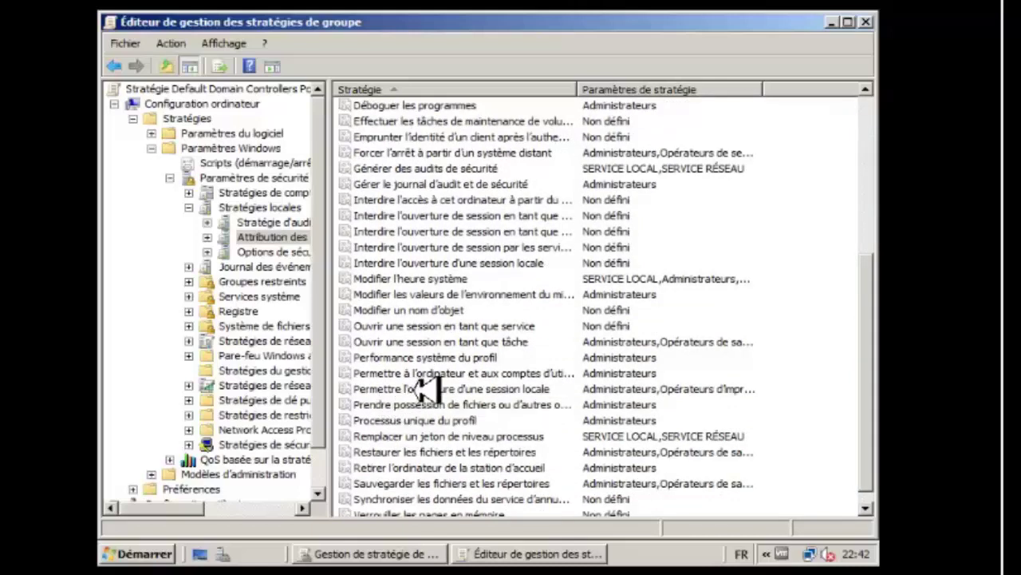
pyautogui.click(469, 391)
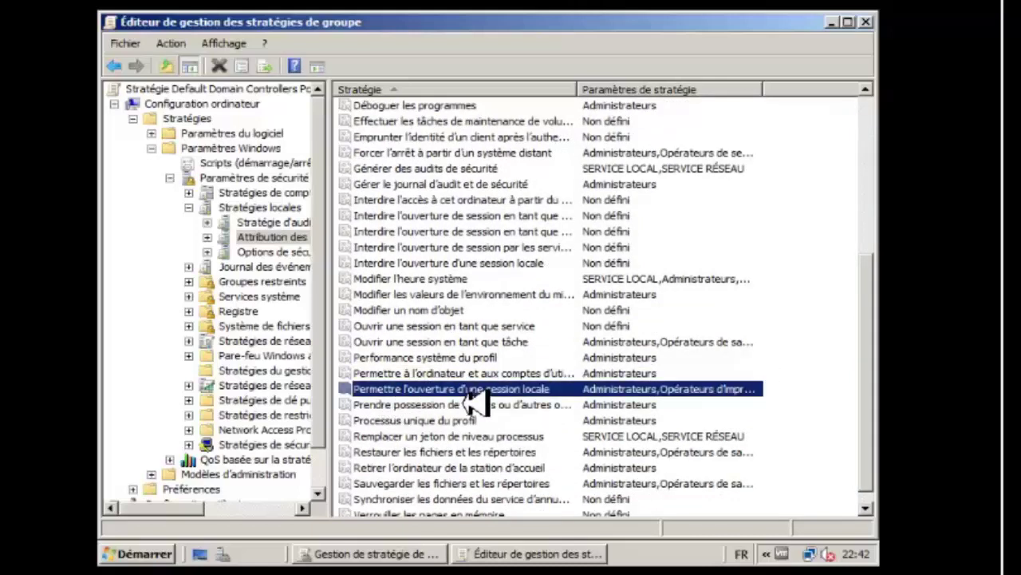
pyautogui.rightClick(510, 406)
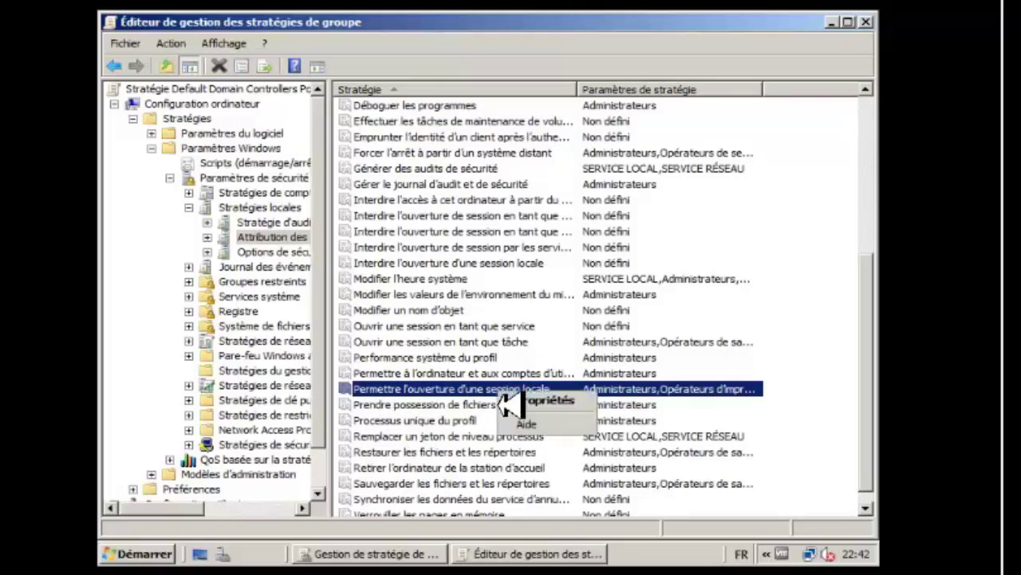
# Open Permettre l'ouverture d'une session locale properties, review its allowed groups, and begin adding an account.
pyautogui.click(548, 407)
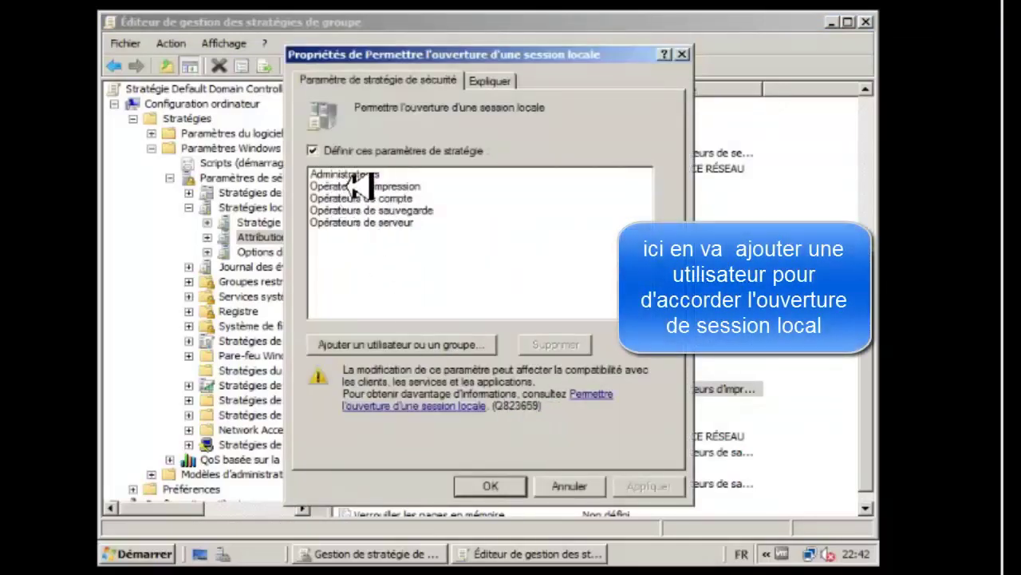
pyautogui.click(348, 174)
pyautogui.click(363, 198)
pyautogui.click(365, 210)
pyautogui.click(366, 221)
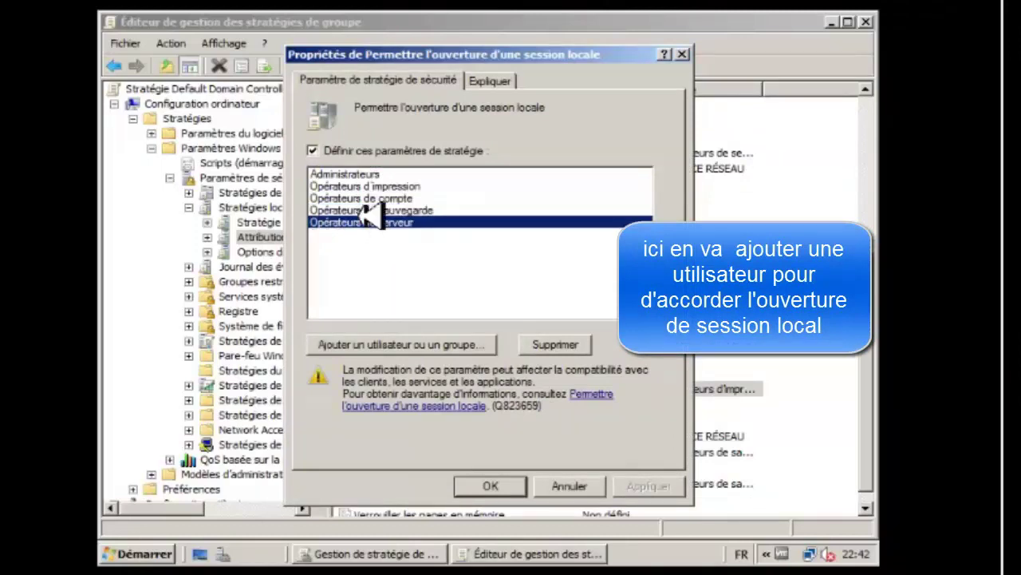
pyautogui.click(363, 174)
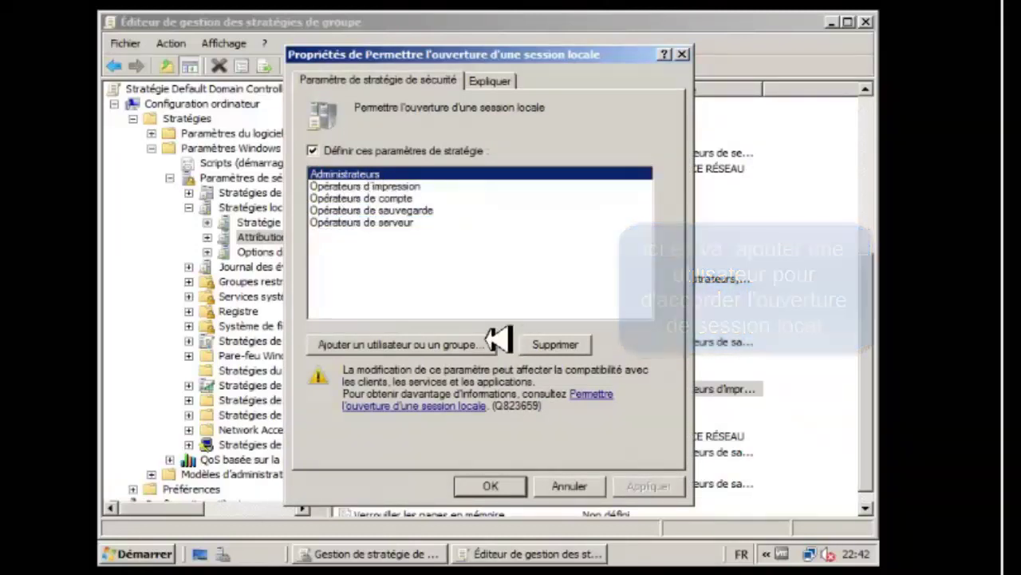
pyautogui.click(415, 349)
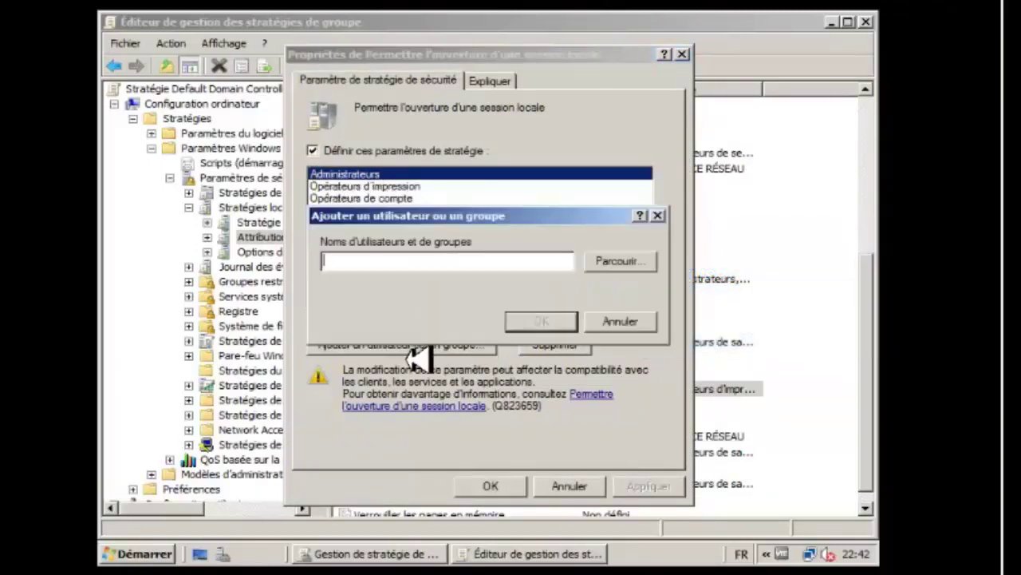
# Find admin-user through the advanced search, verify the name, and select NAMAR\admin-user.
pyautogui.click(614, 264)
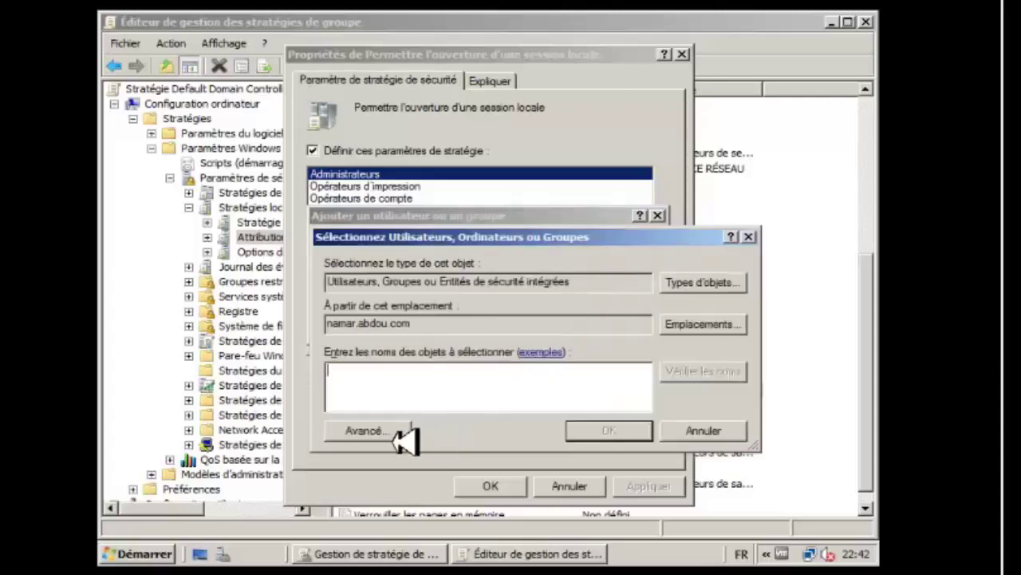
pyautogui.click(367, 431)
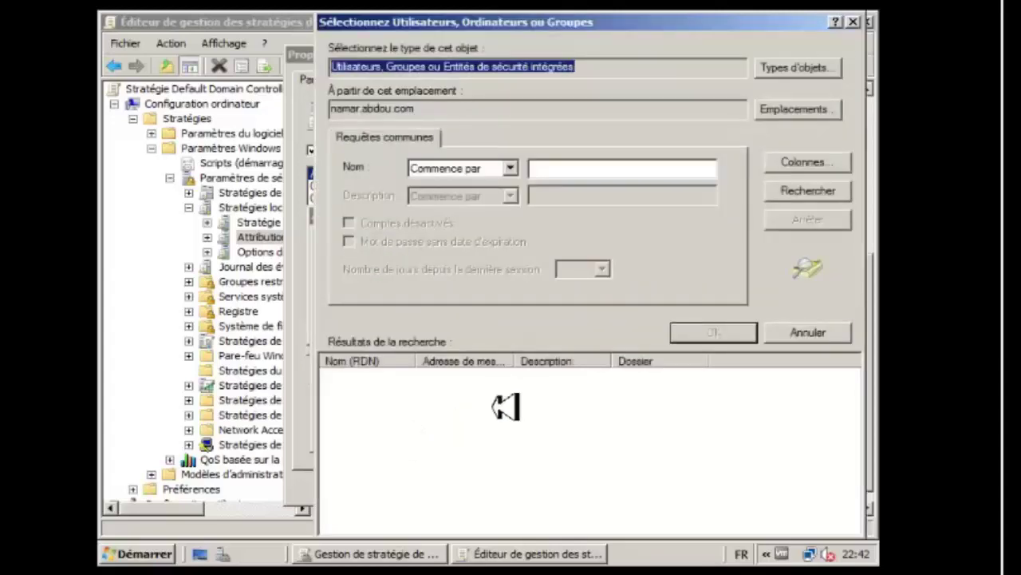
pyautogui.click(800, 196)
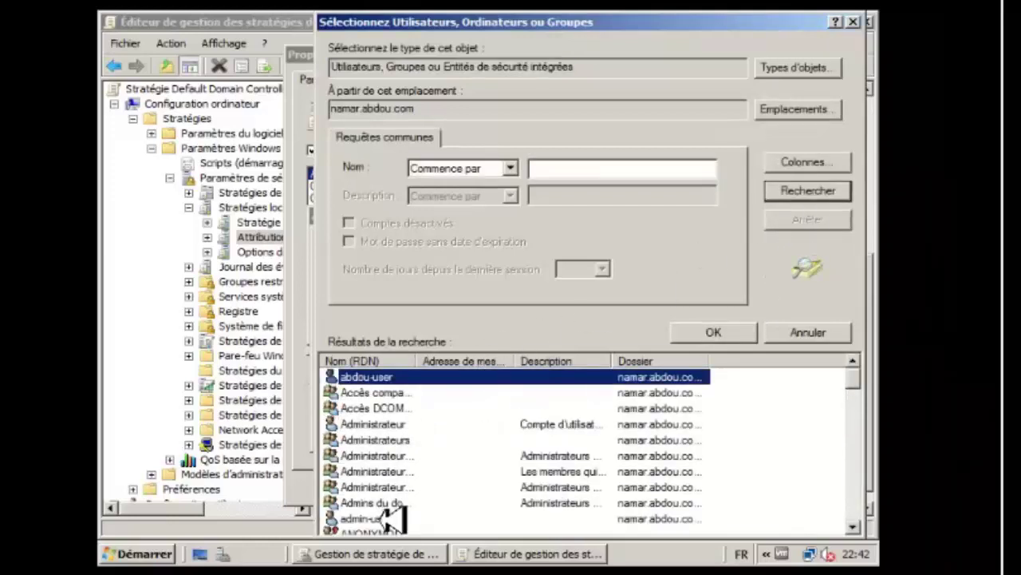
pyautogui.click(387, 519)
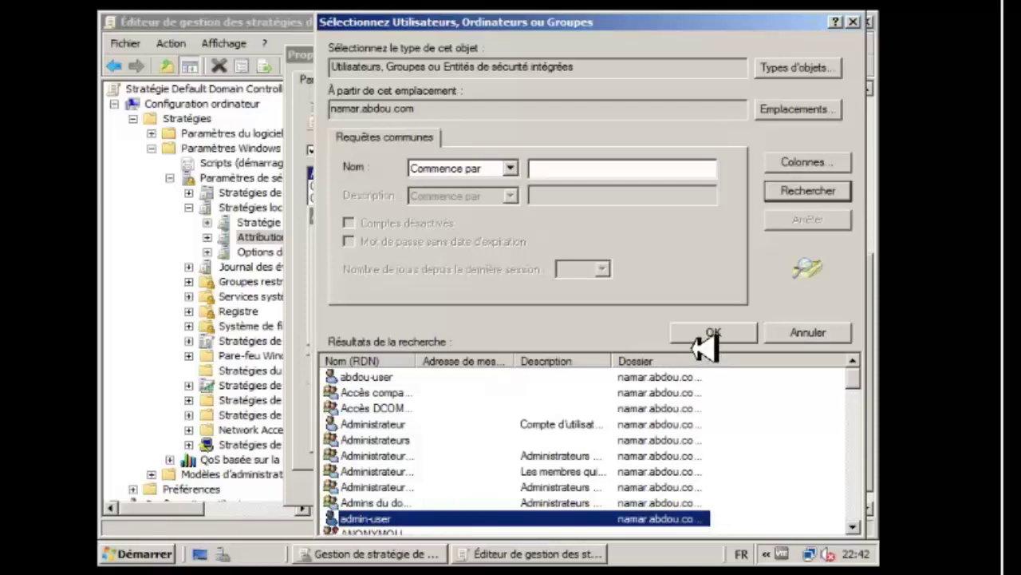
pyautogui.click(705, 335)
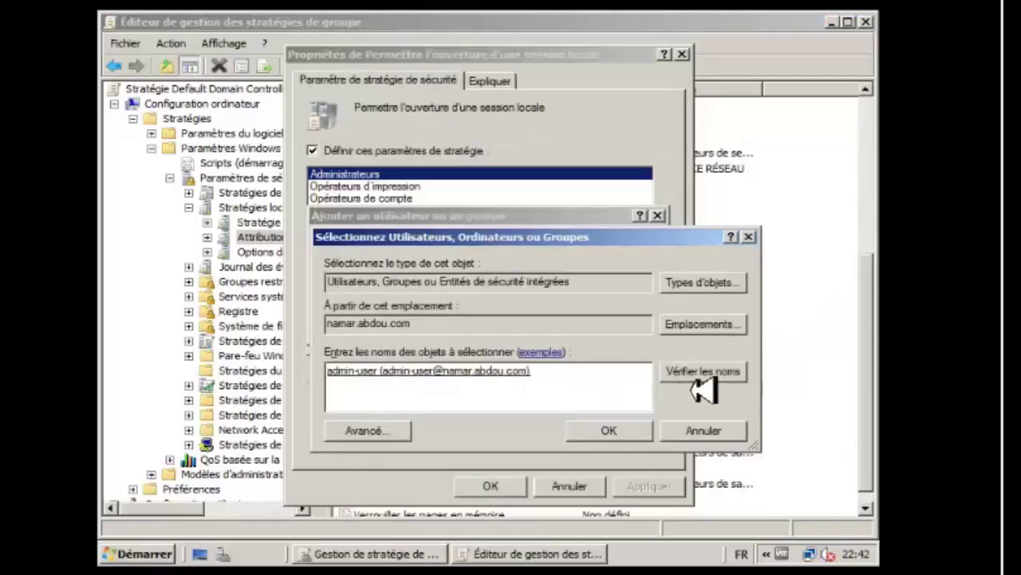
pyautogui.click(488, 373)
pyautogui.click(678, 377)
pyautogui.click(613, 435)
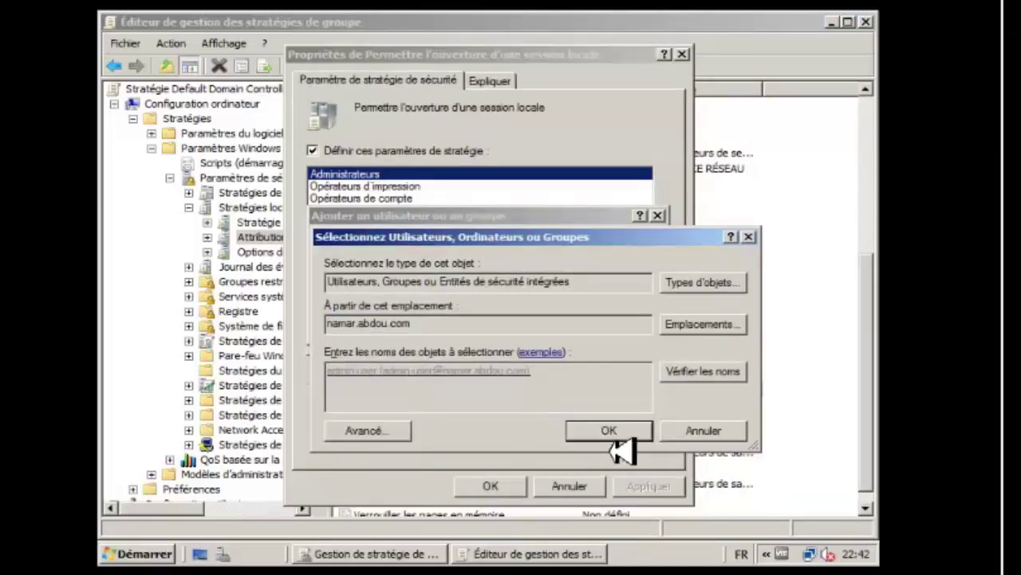
pyautogui.click(610, 431)
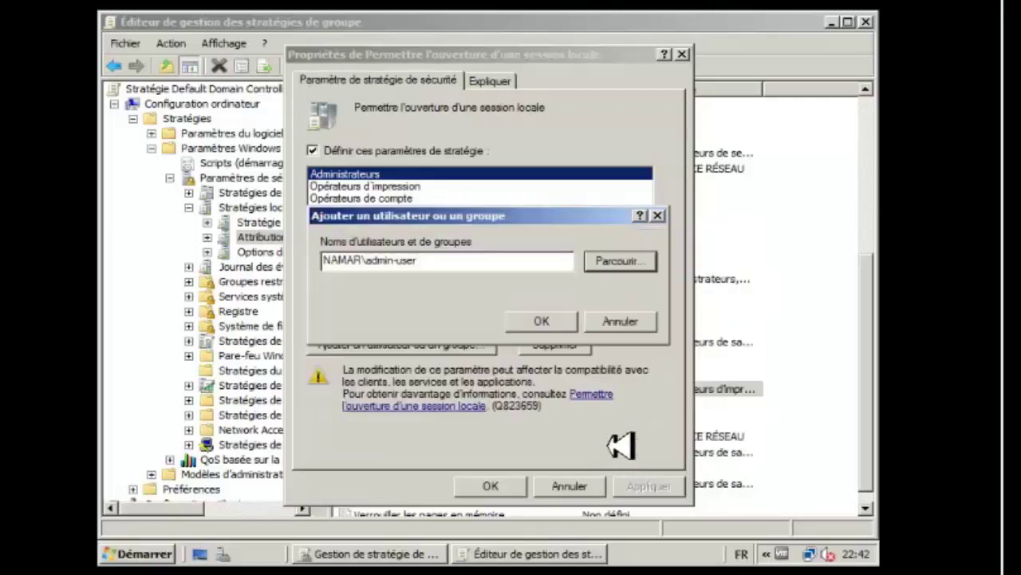
# Grant NAMAR\admin-user the local logon right and apply the policy change.
pyautogui.click(540, 322)
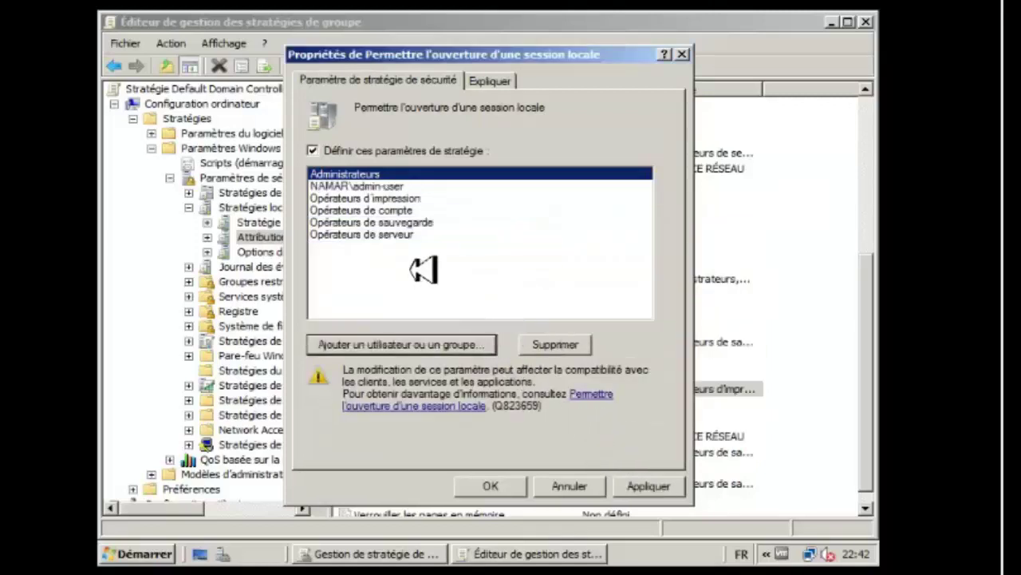
pyautogui.click(391, 188)
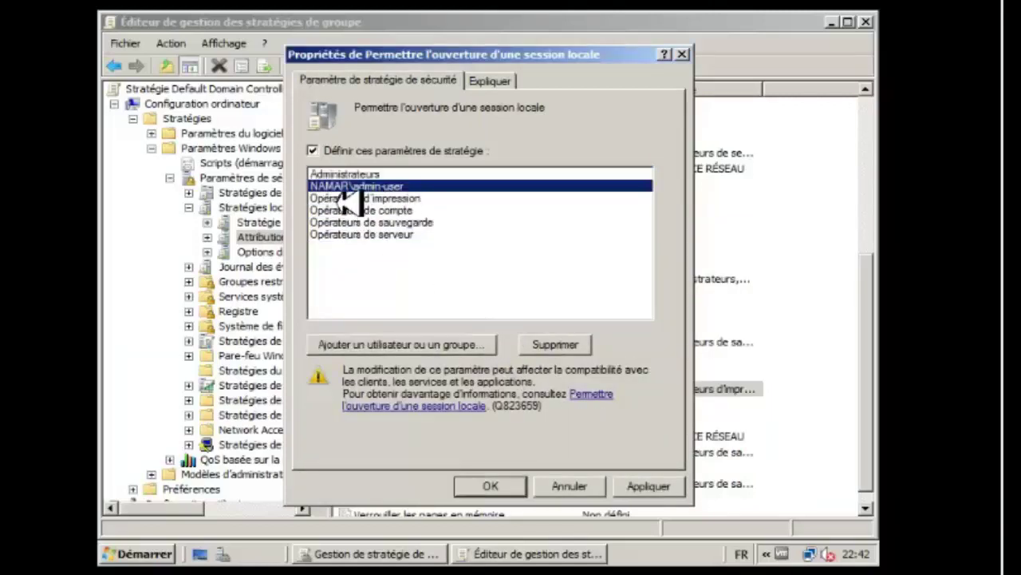
pyautogui.click(659, 490)
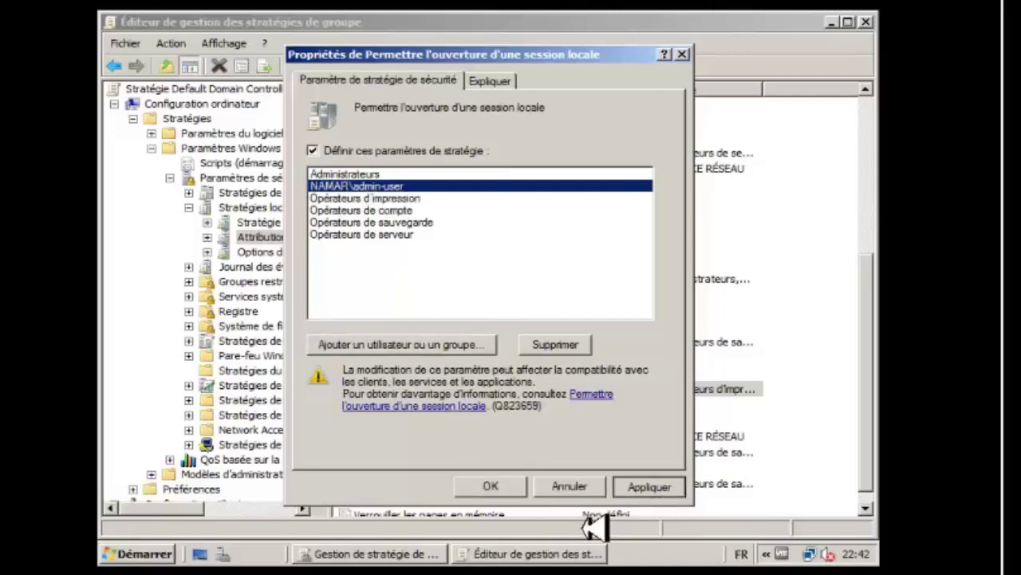
pyautogui.click(512, 492)
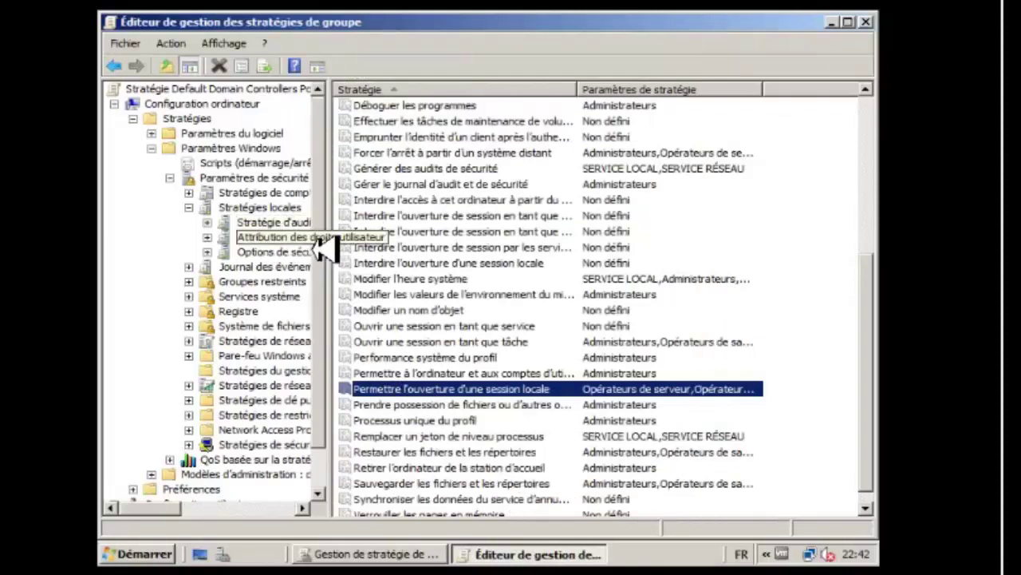
# Minimize the Group Policy Management Editor and the GPMC console.
pyautogui.moveTo(343, 241); pyautogui.dragTo(335, 238)
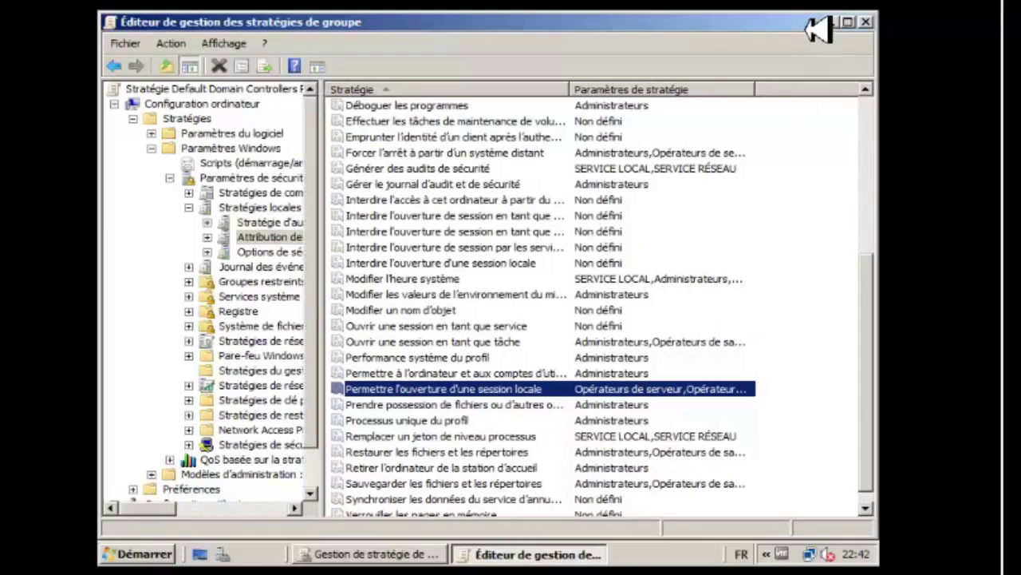
pyautogui.click(831, 23)
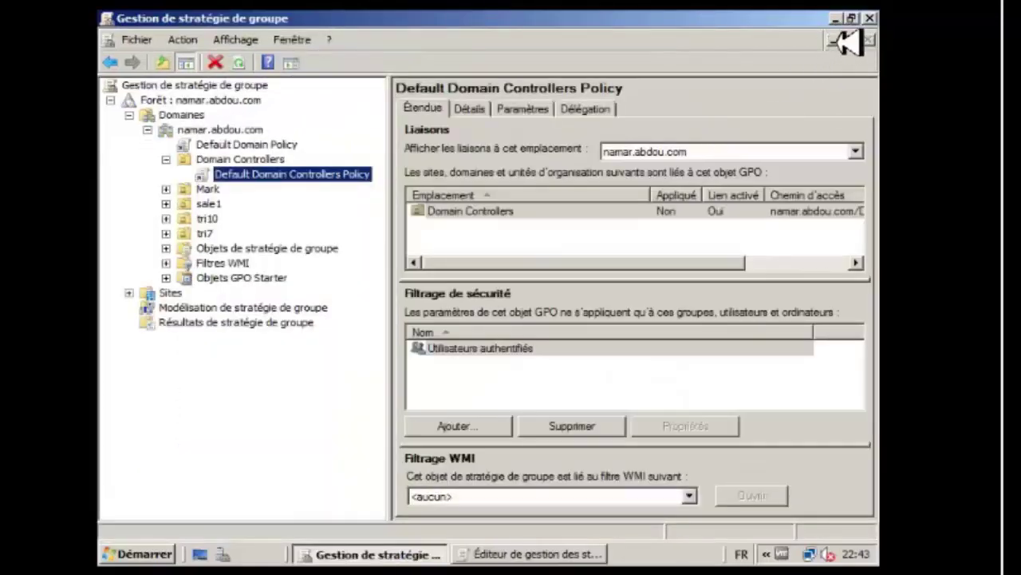
pyautogui.click(842, 20)
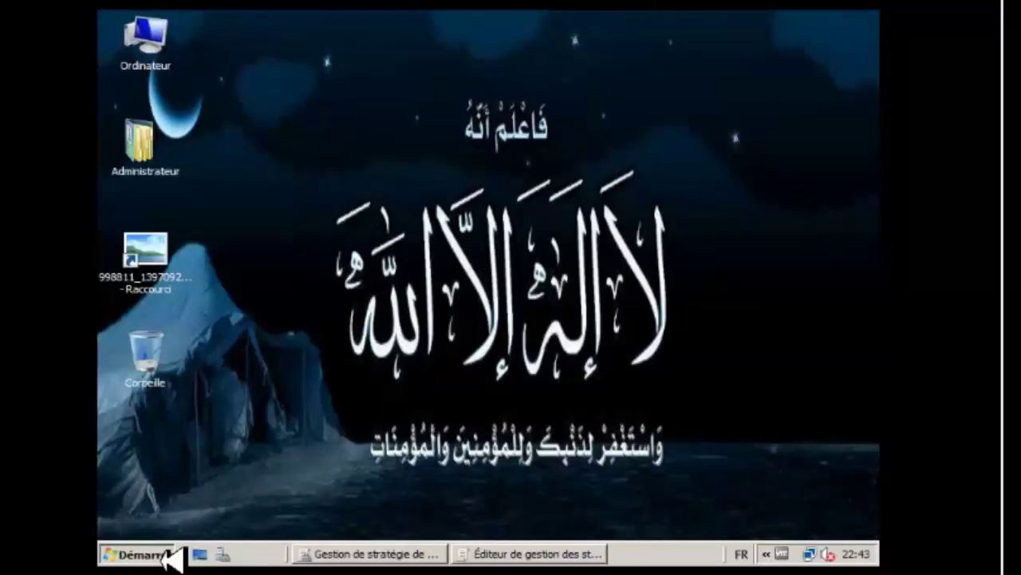
# Run gpupdate /force in a Command Prompt, then minimize the window after the policies update.
pyautogui.press('super')
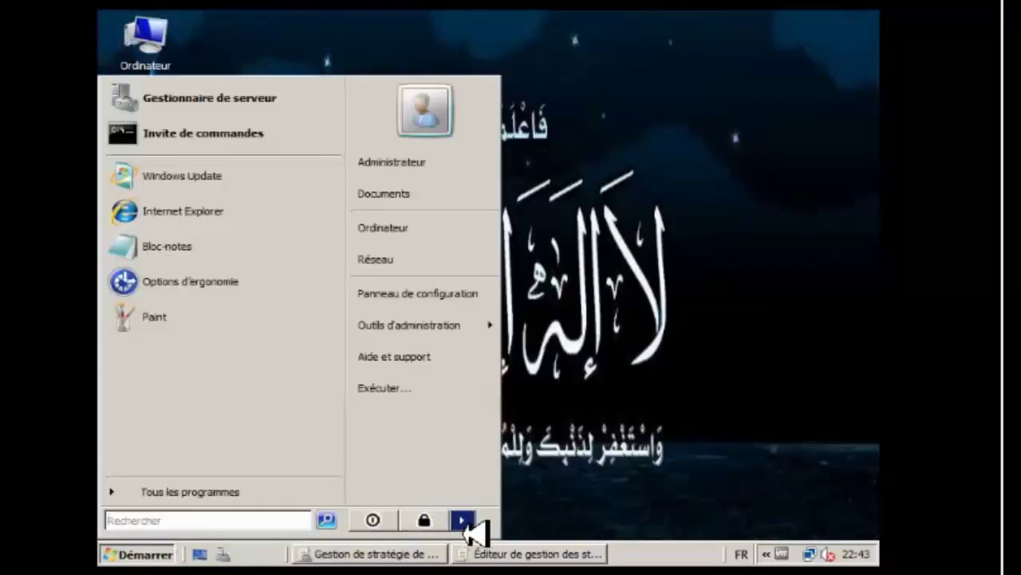
pyautogui.click(164, 547)
pyautogui.click(169, 550)
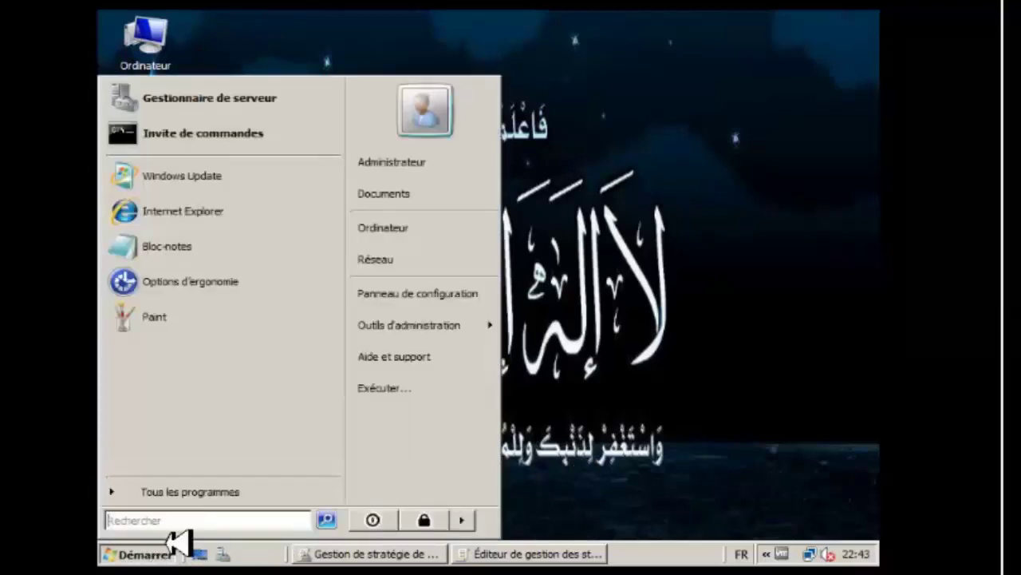
pyautogui.click(203, 145)
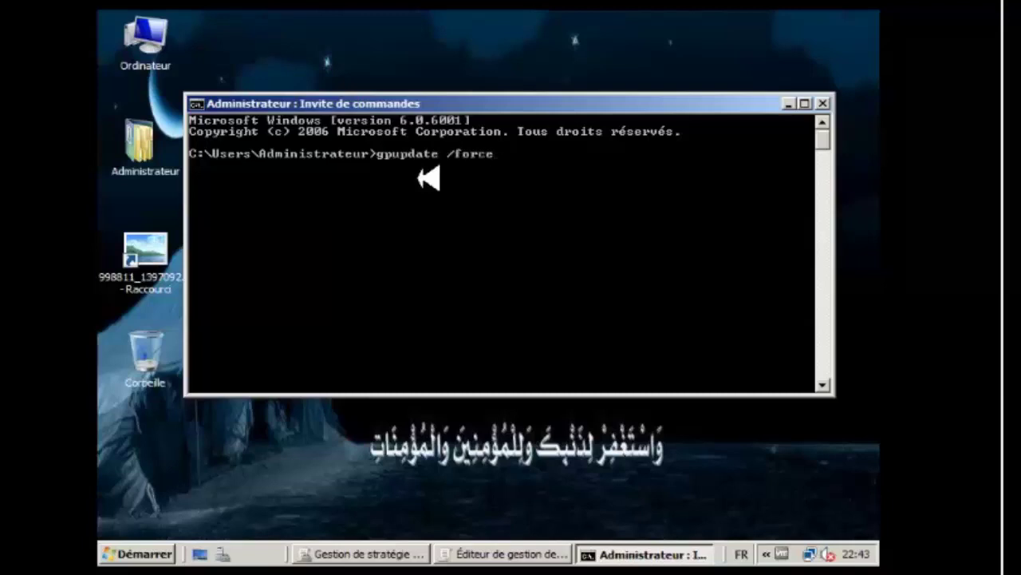
pyautogui.press('Return')
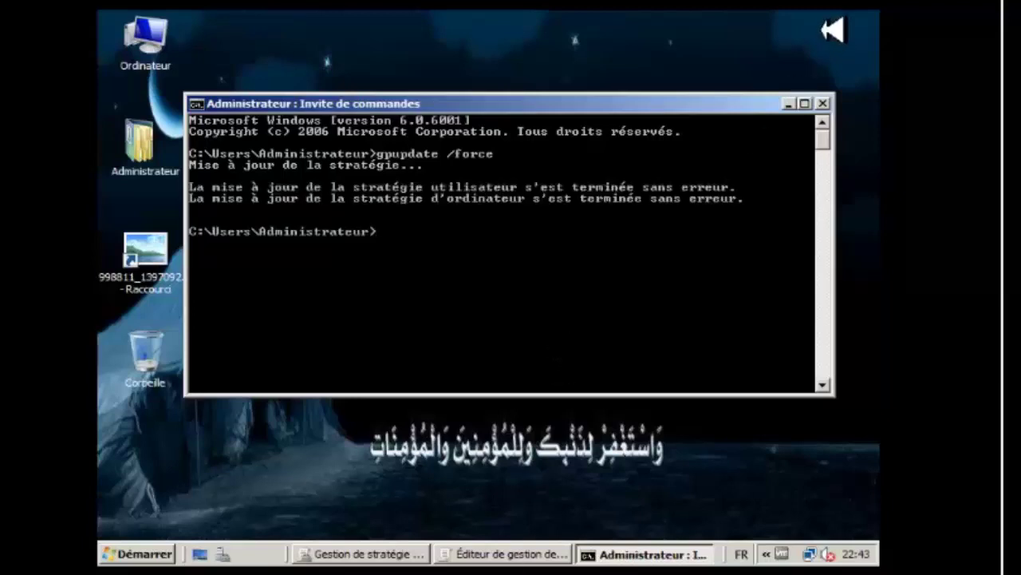
pyautogui.click(789, 105)
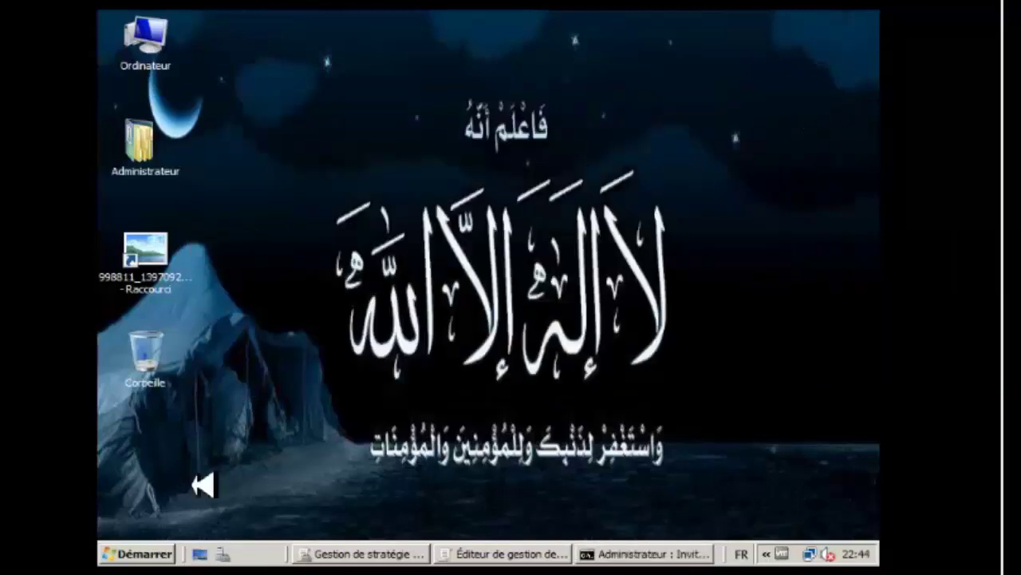
# Log off the administrator session with Fermer la session.
pyautogui.click(163, 554)
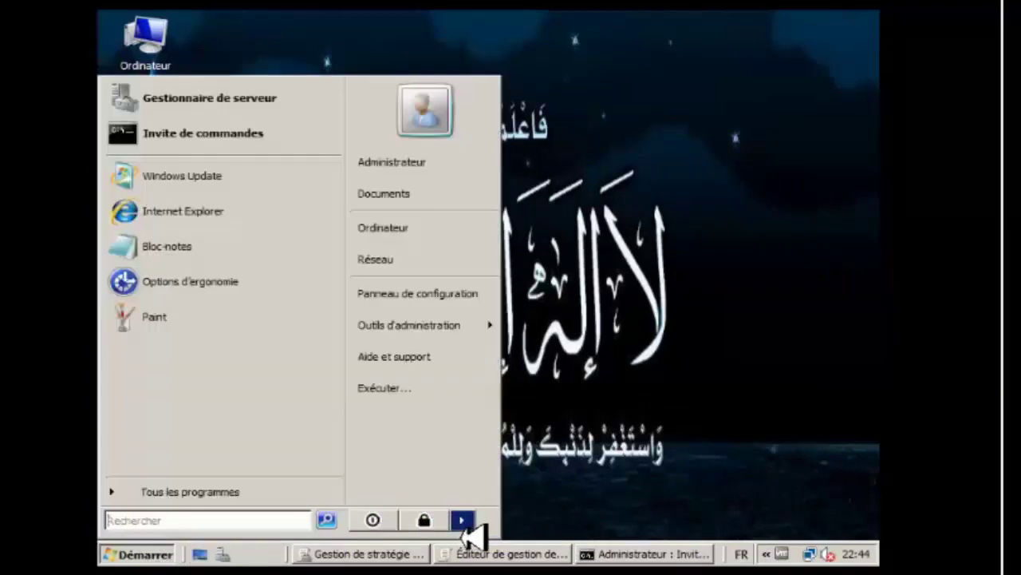
pyautogui.click(461, 519)
pyautogui.click(546, 454)
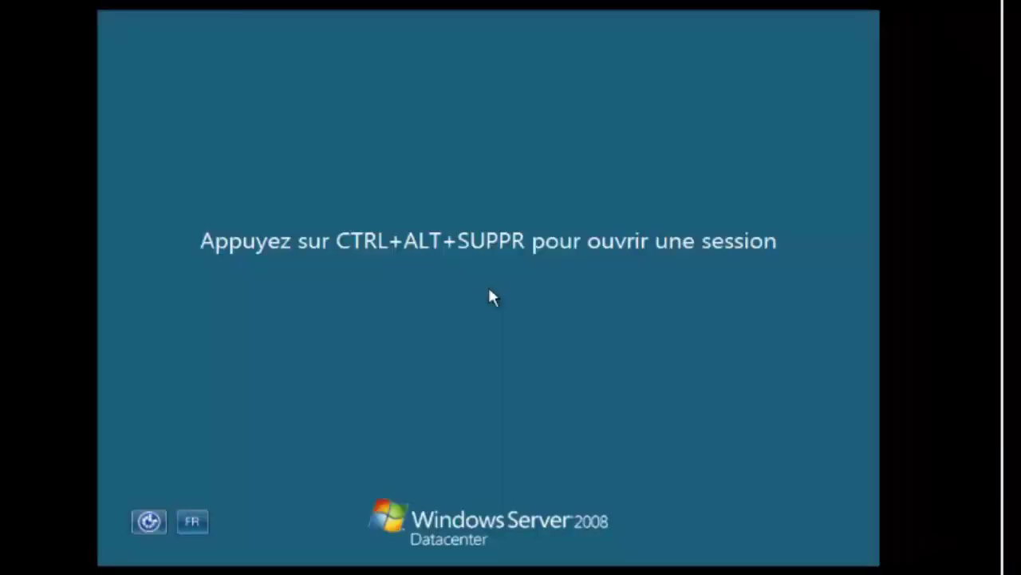
# Sign in through Autre utilisateur as admin-user with the account password.
pyautogui.hotkey('ctrl', 'alt', 'Delete')
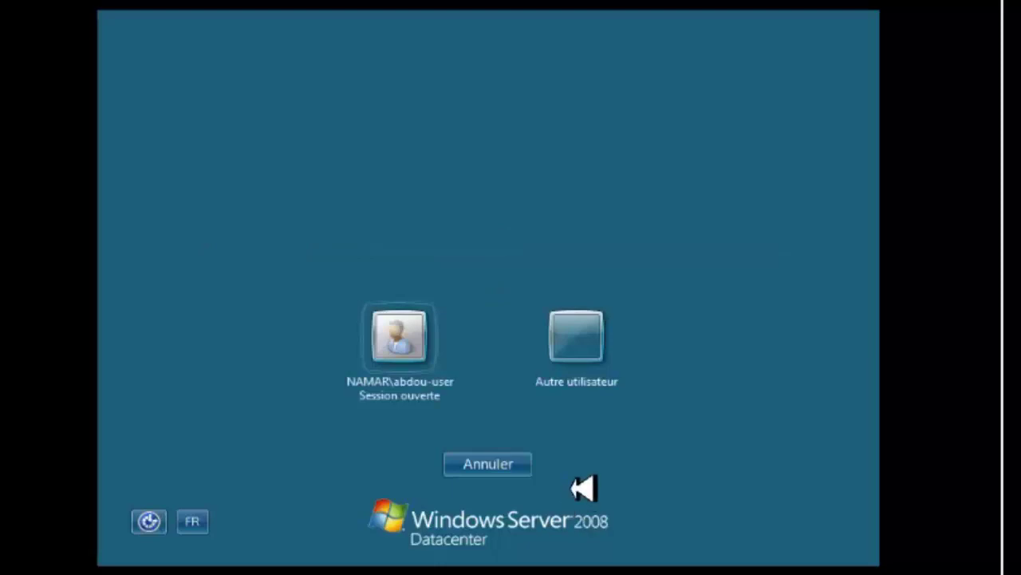
pyautogui.click(580, 351)
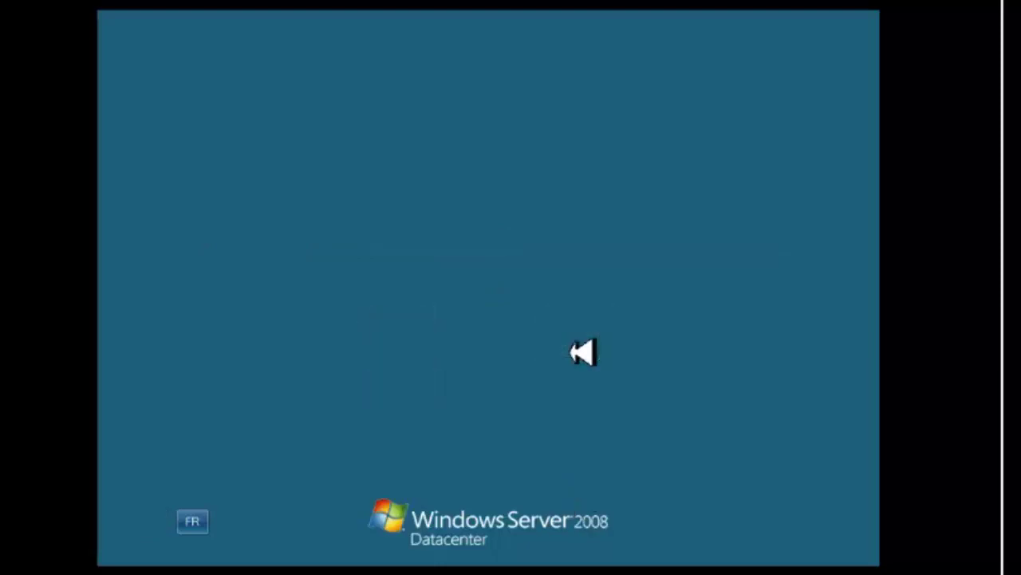
pyautogui.write('admin')
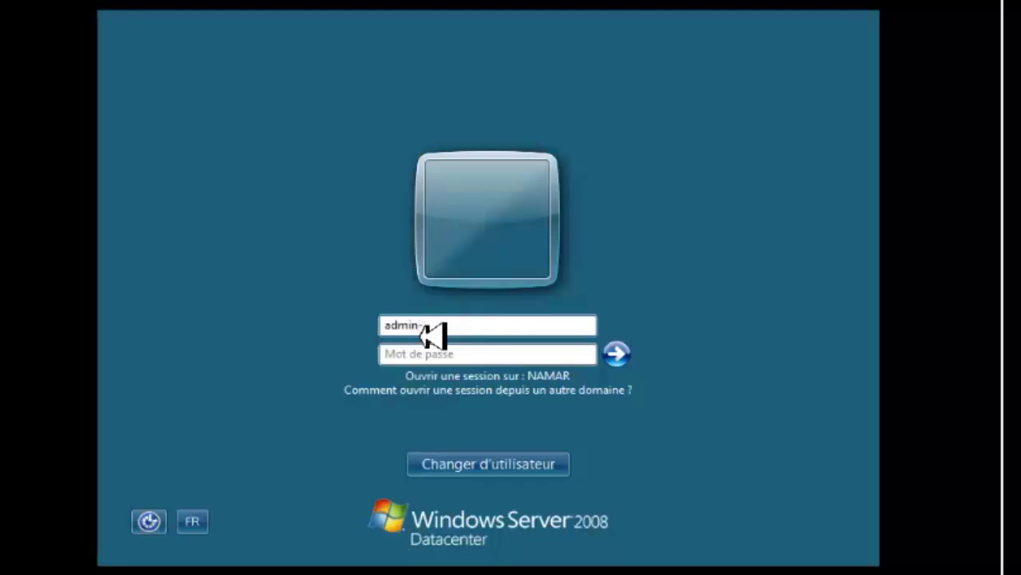
pyautogui.write('-us')
pyautogui.press('Tab')
pyautogui.write('****')
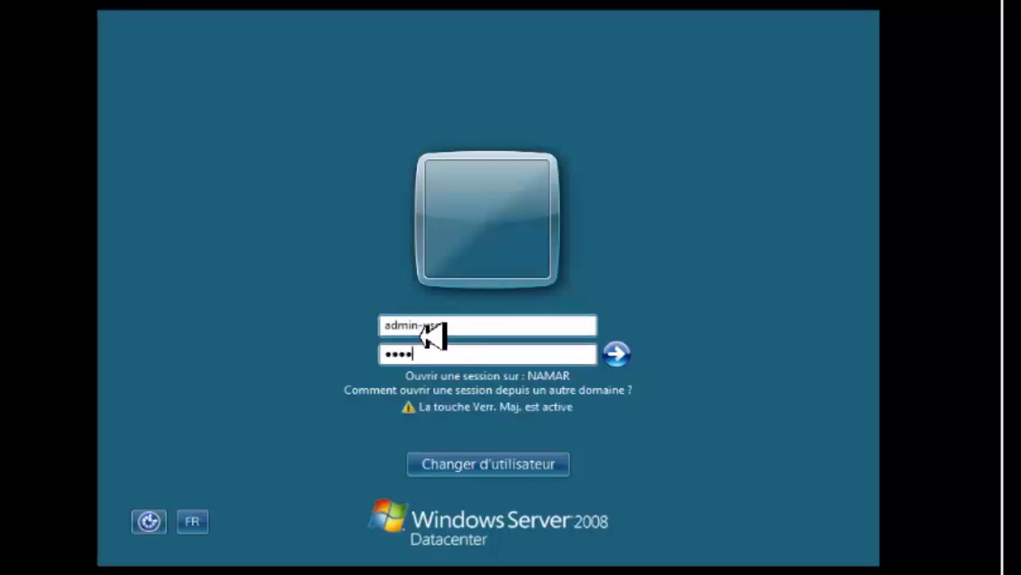
pyautogui.write('**')
pyautogui.press('capslock')
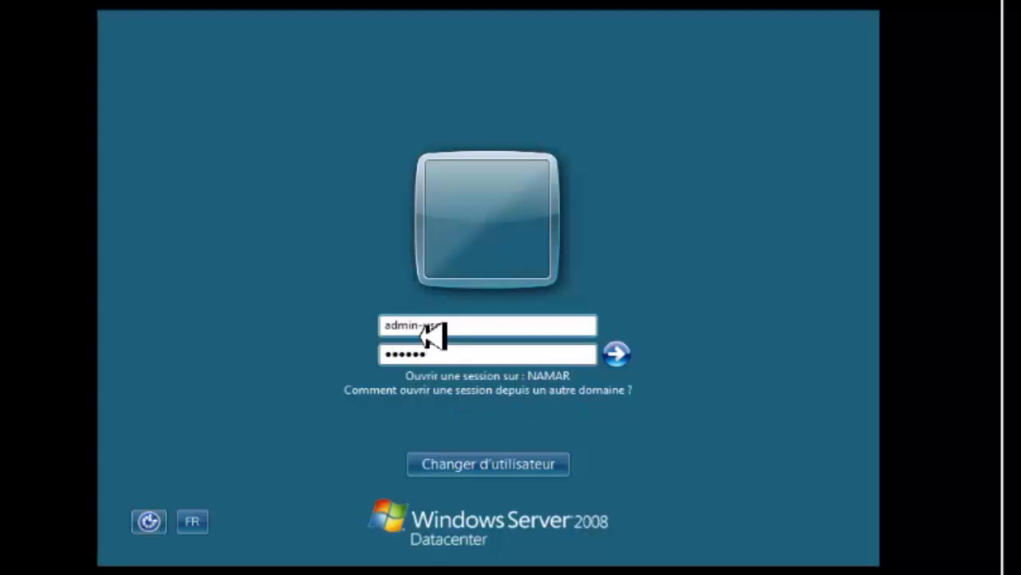
pyautogui.write('*')
pyautogui.press('Return')
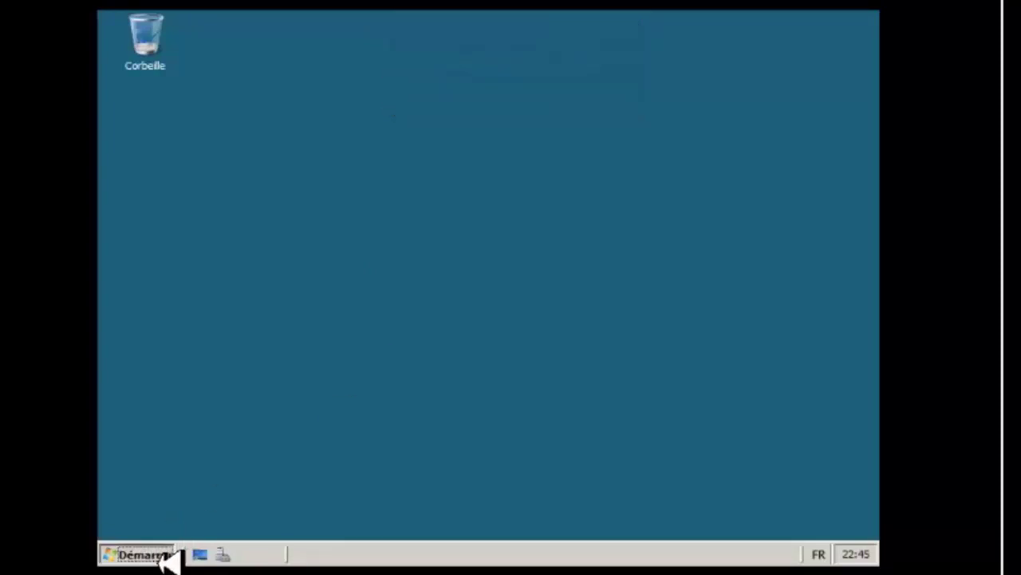
# Launch Active Directory Domains and Trusts from Administrative Tools, approving elevation with the administrator password.
pyautogui.click(160, 557)
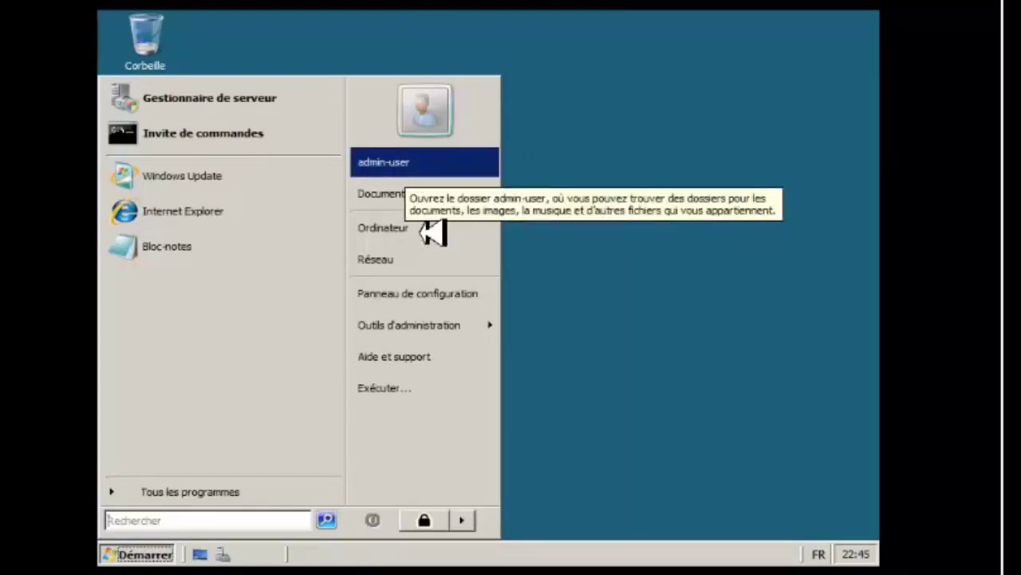
pyautogui.click(451, 335)
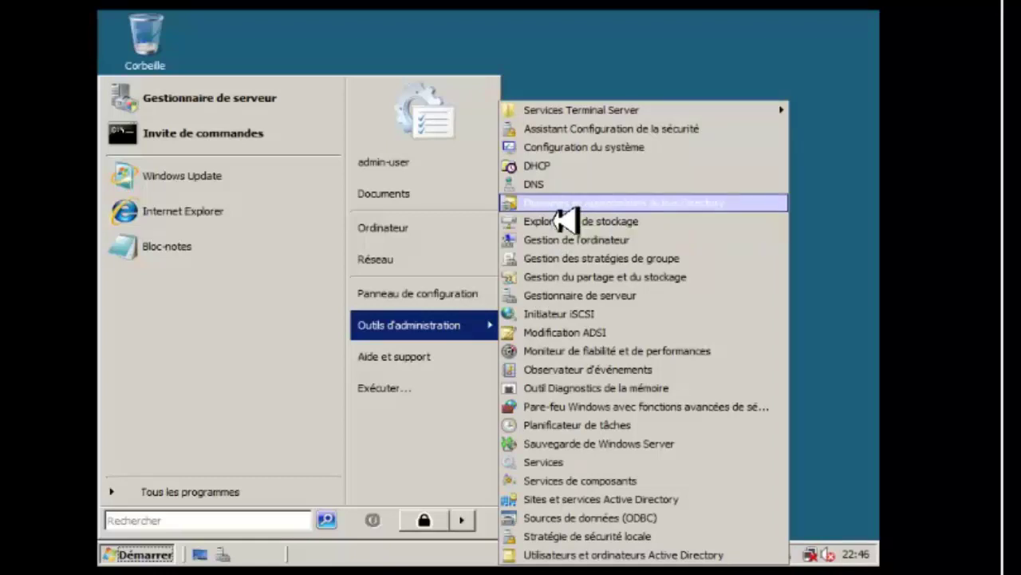
pyautogui.click(565, 221)
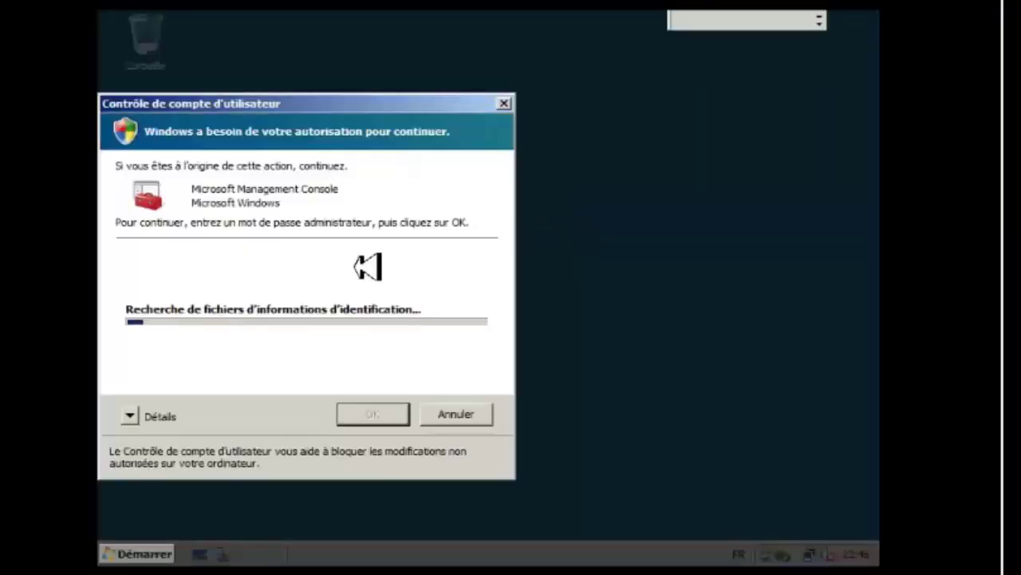
pyautogui.click(254, 301)
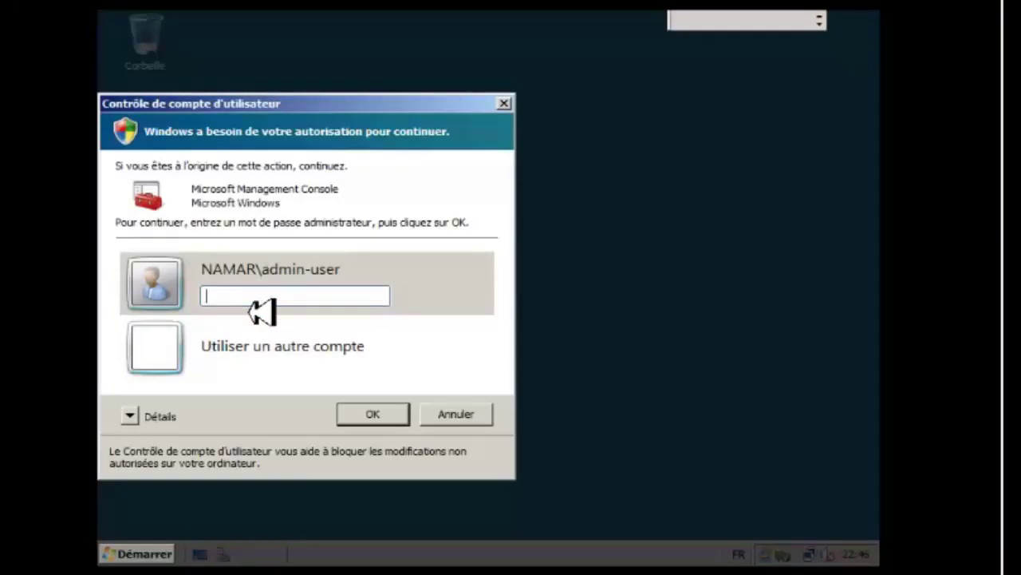
pyautogui.write('xxxxxx')
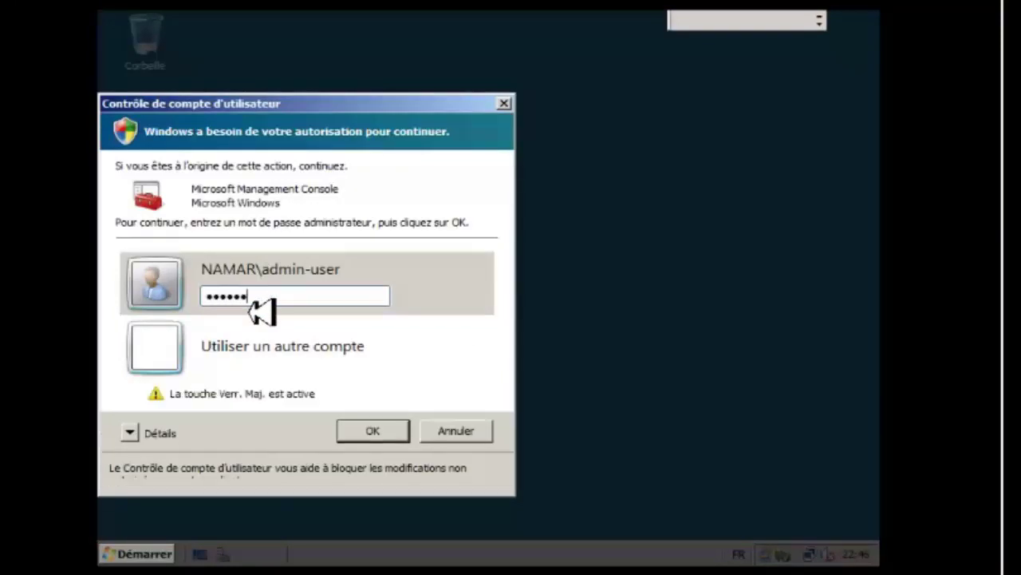
pyautogui.press('capslock')
pyautogui.press('Return')
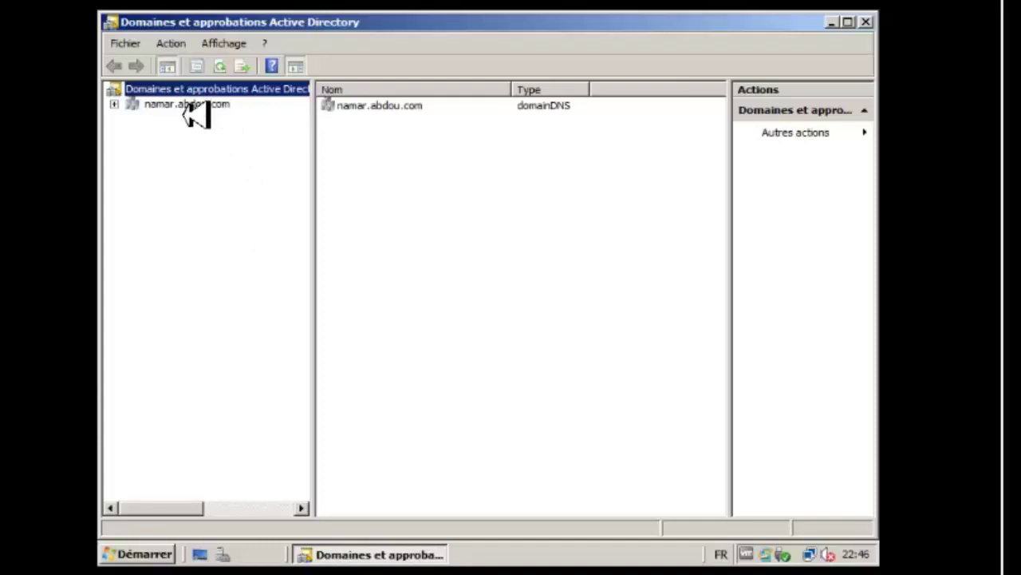
# Open ADUC via Gérer on namar.abdou.com, select the empty sale1 unit, and bring up its context menu.
pyautogui.rightClick(185, 104)
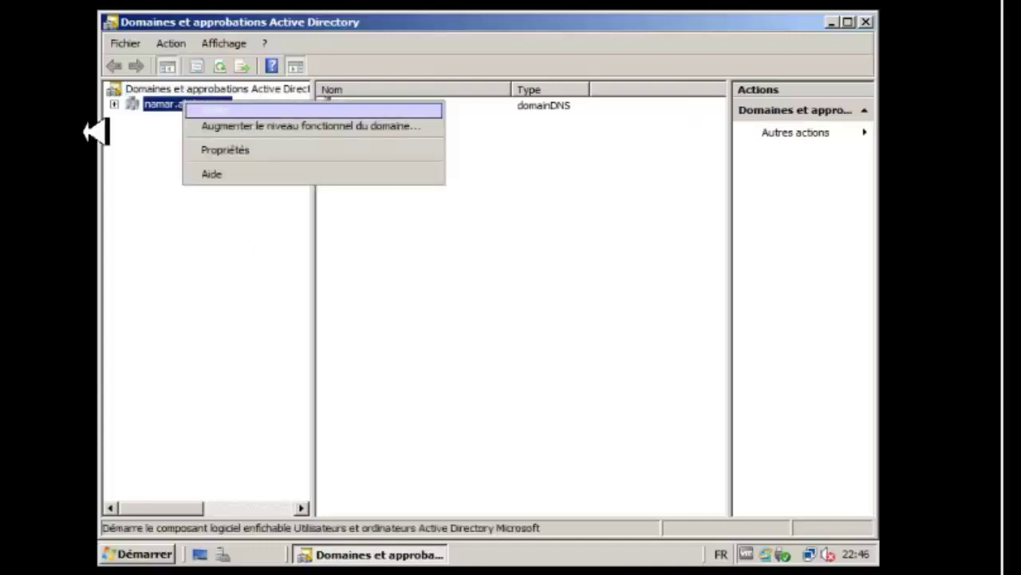
pyautogui.click(120, 177)
pyautogui.press('Up')
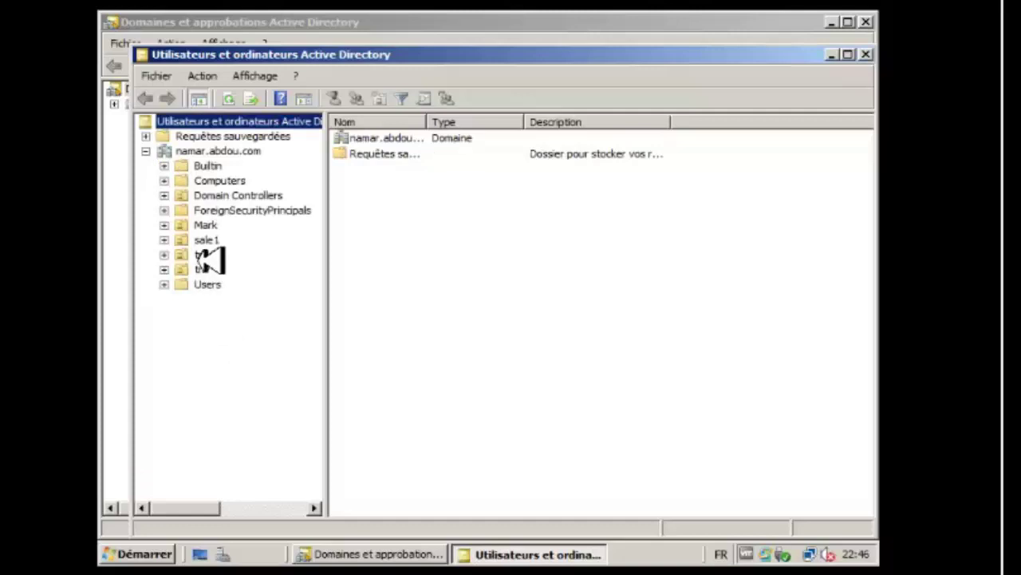
pyautogui.click(207, 241)
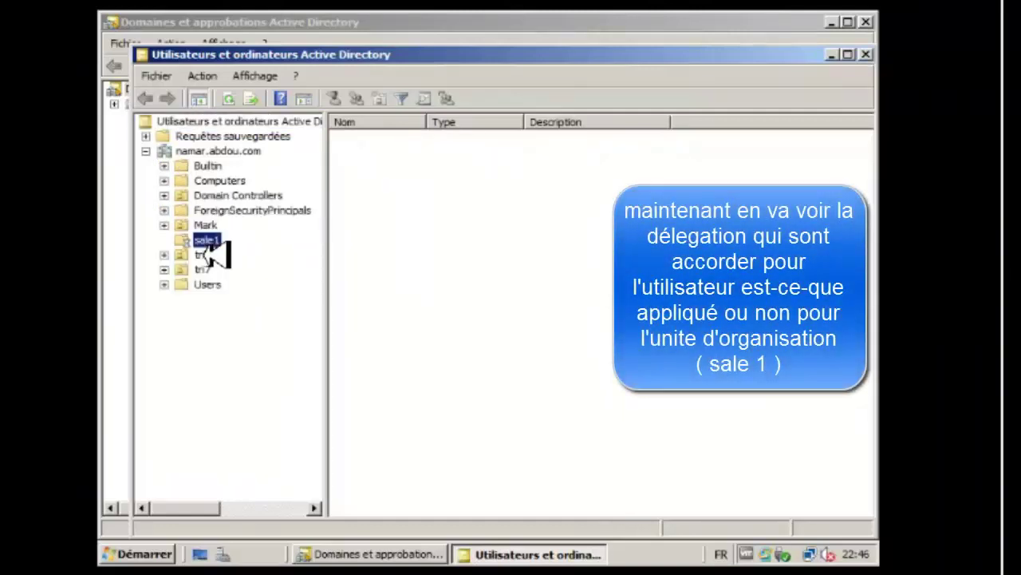
pyautogui.click(501, 230)
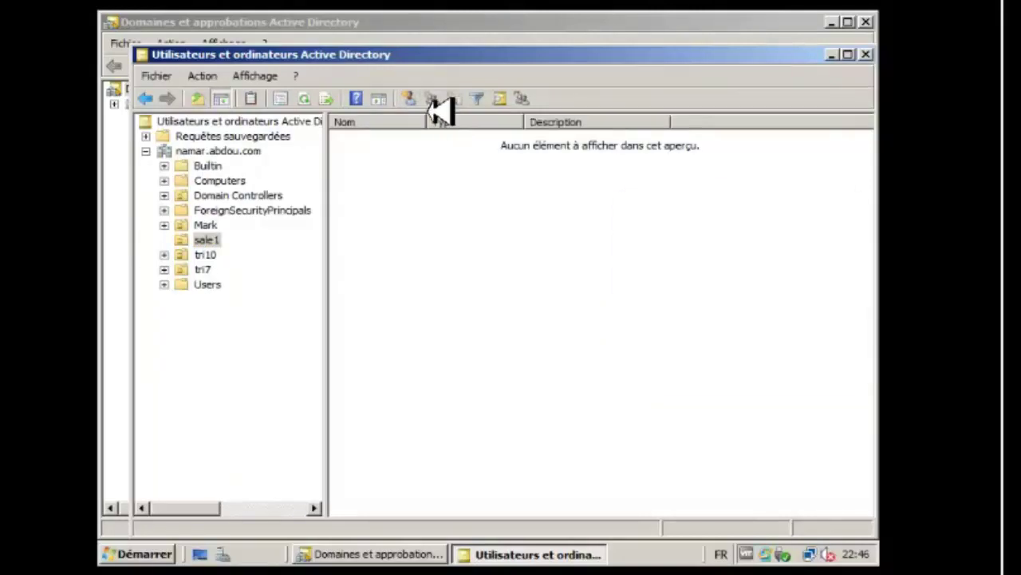
pyautogui.rightClick(407, 162)
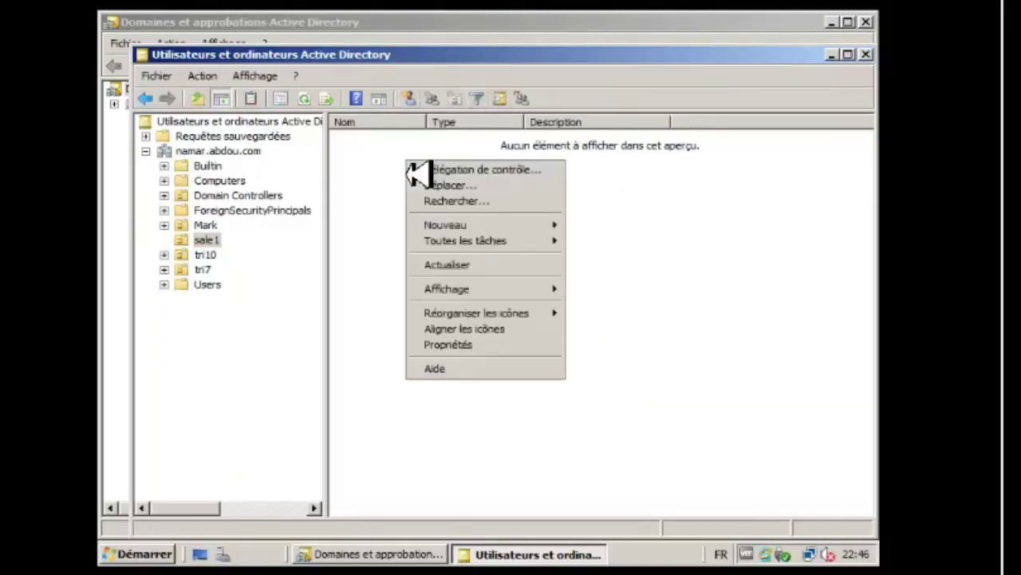
# Start a new user in sale1 with first name and logon name tri1.
pyautogui.moveTo(479, 235)
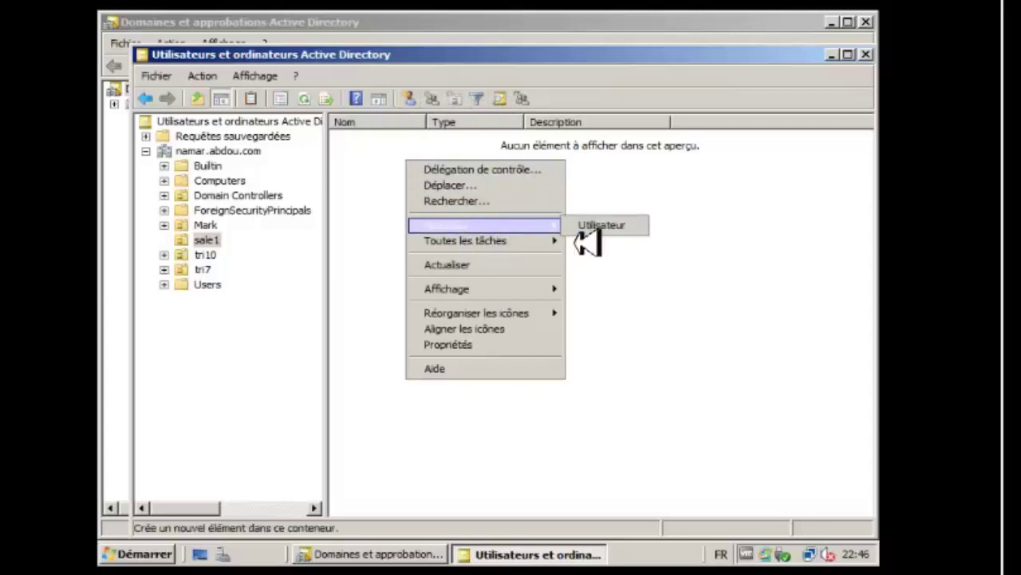
pyautogui.click(612, 236)
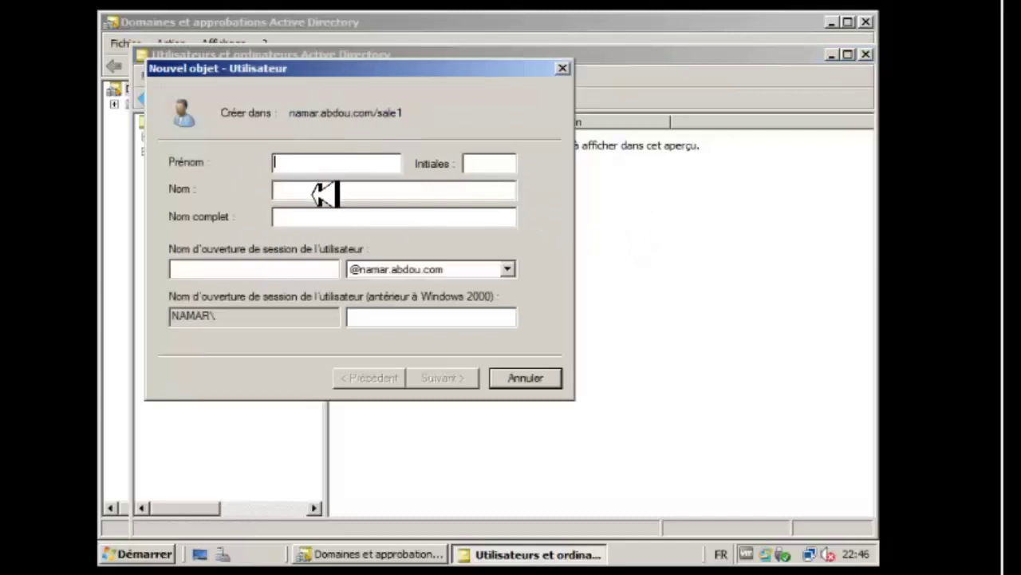
pyautogui.write('tri1')
pyautogui.press('Tab')
pyautogui.press('Tab')
pyautogui.write('tri1')
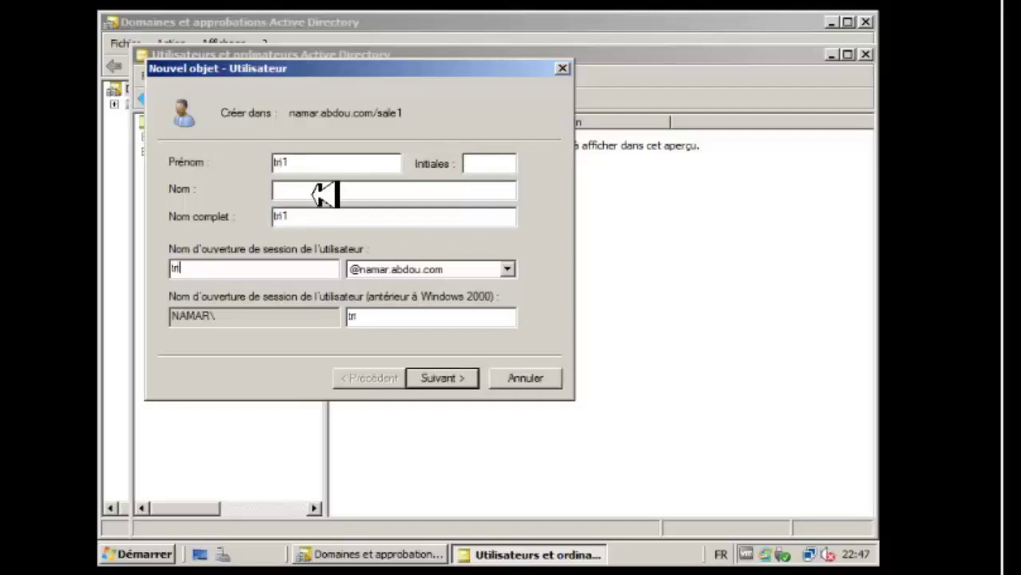
pyautogui.click(468, 379)
# Tick cannot change password and never expires, enter the password twice, and finish creating tri1.
pyautogui.click(195, 246)
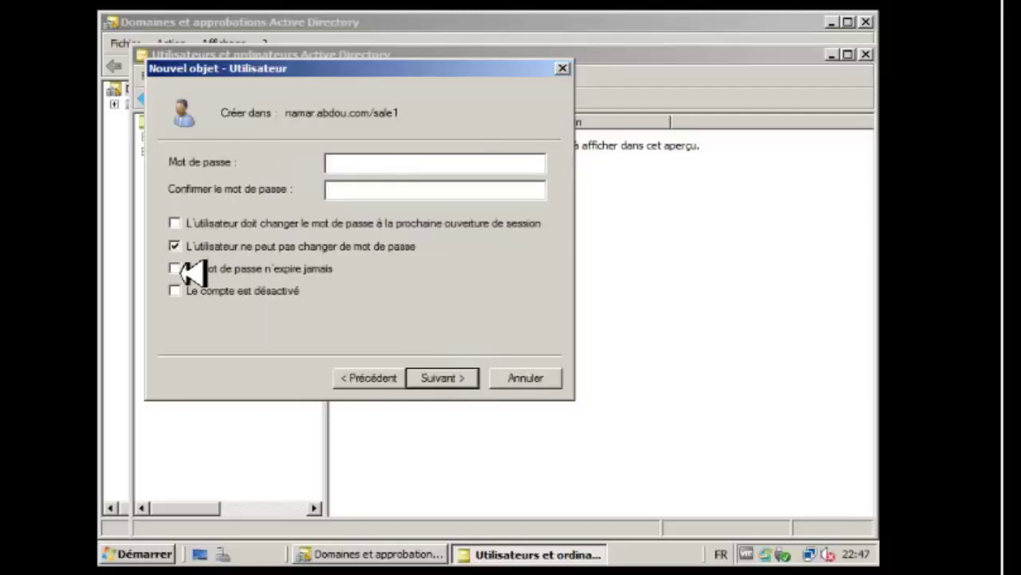
pyautogui.click(194, 269)
pyautogui.click(359, 171)
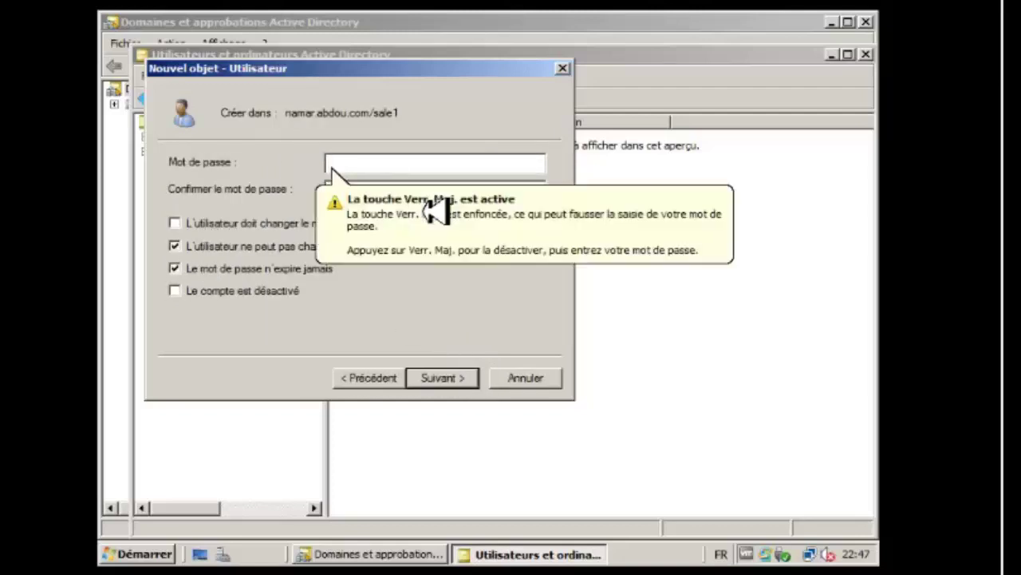
pyautogui.write('12345678')
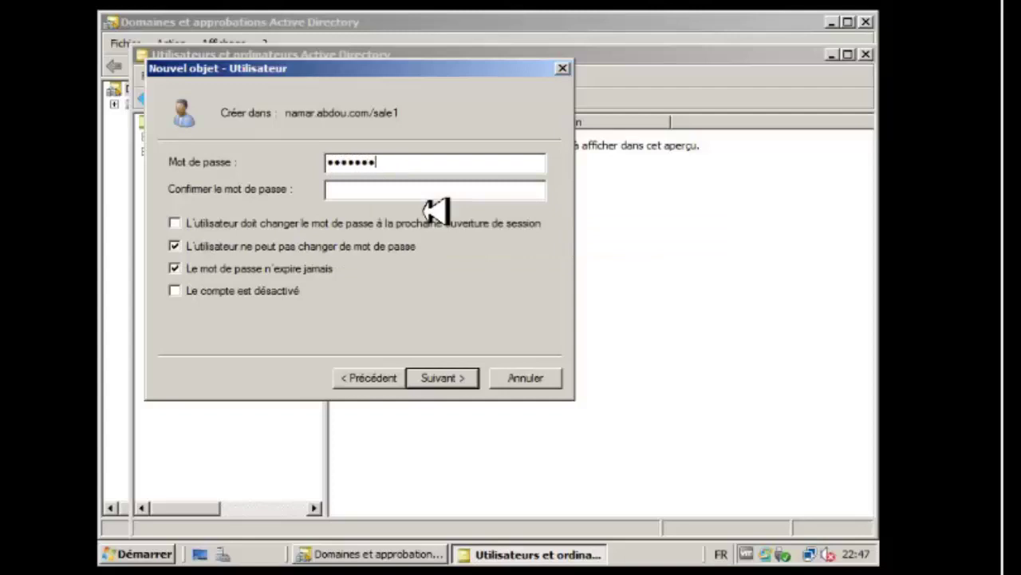
pyautogui.press('capslock')
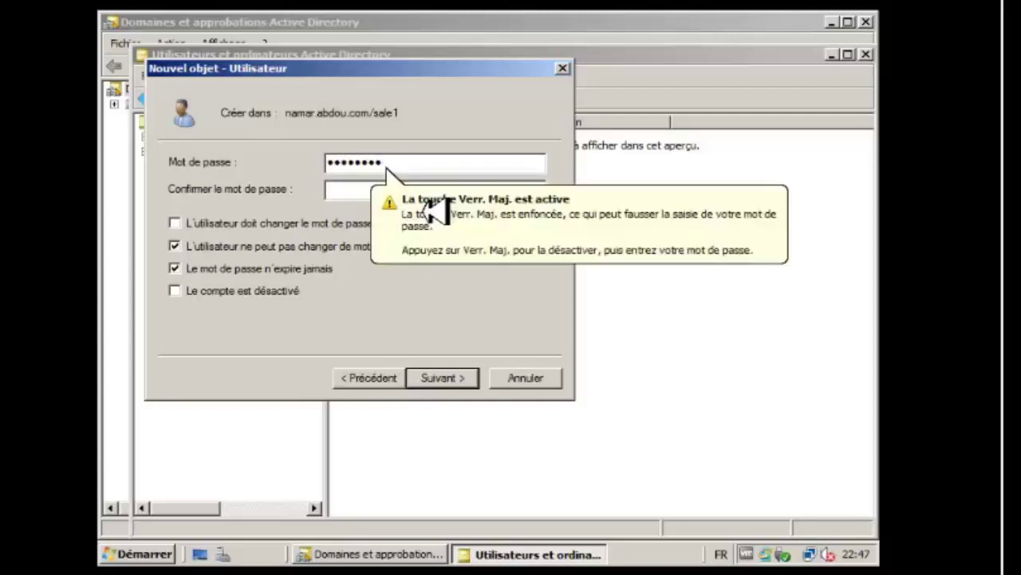
pyautogui.press('capslock')
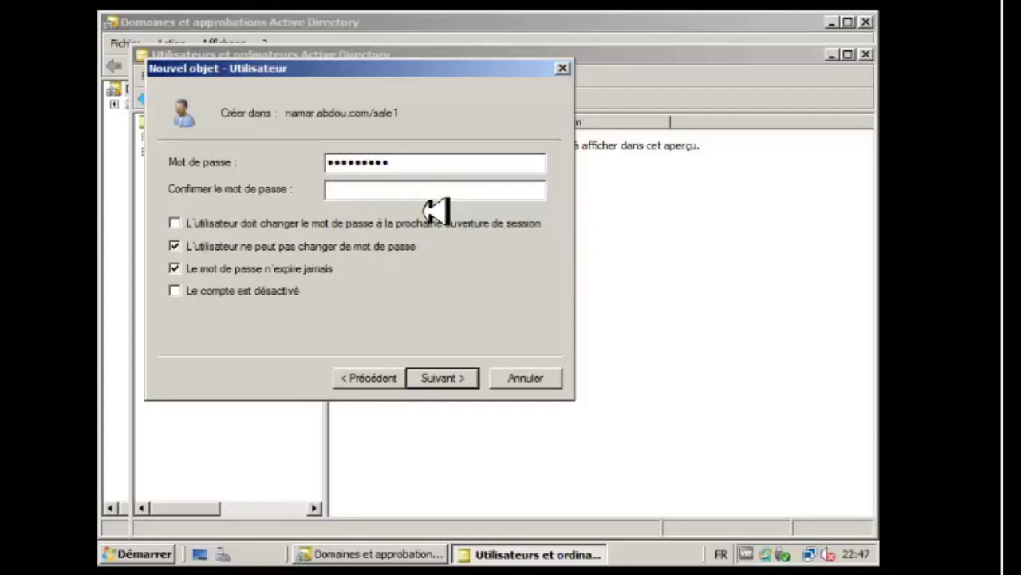
pyautogui.press('Tab')
pyautogui.write('123456789')
pyautogui.click(466, 386)
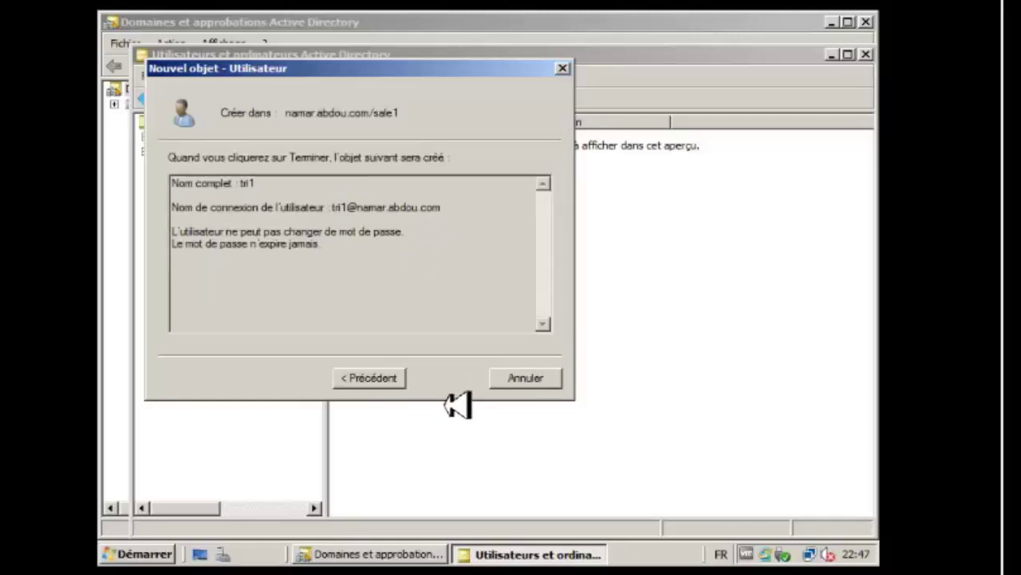
pyautogui.click(454, 388)
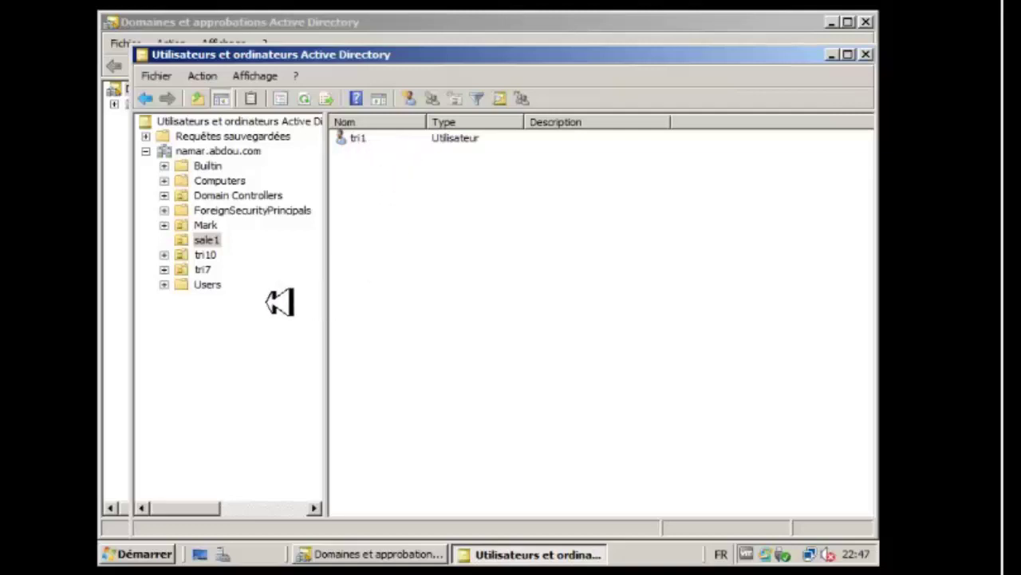
# Attempt to delete user1 from tri7 and dismiss the insufficient privileges error.
pyautogui.click(201, 272)
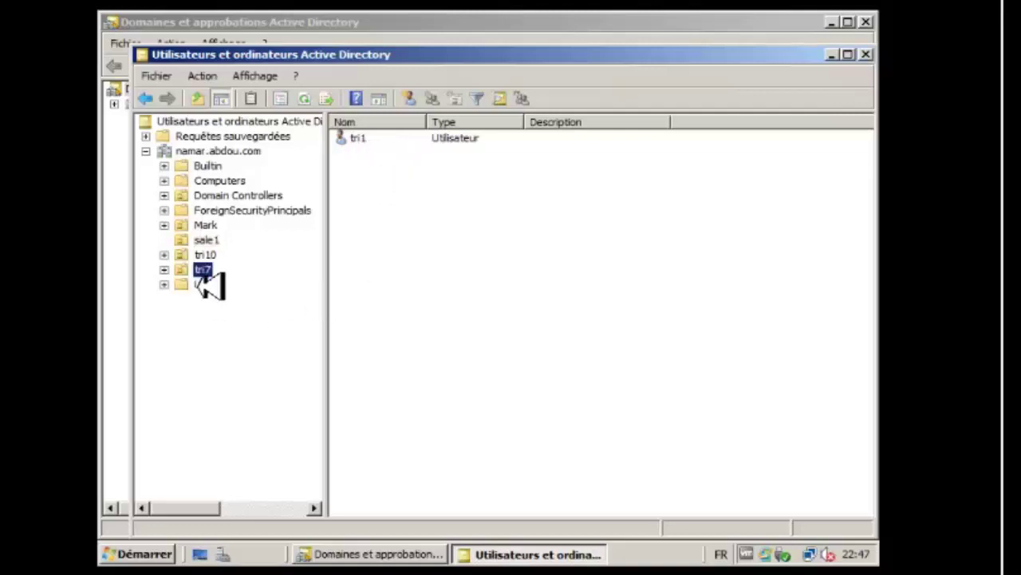
pyautogui.press('F5')
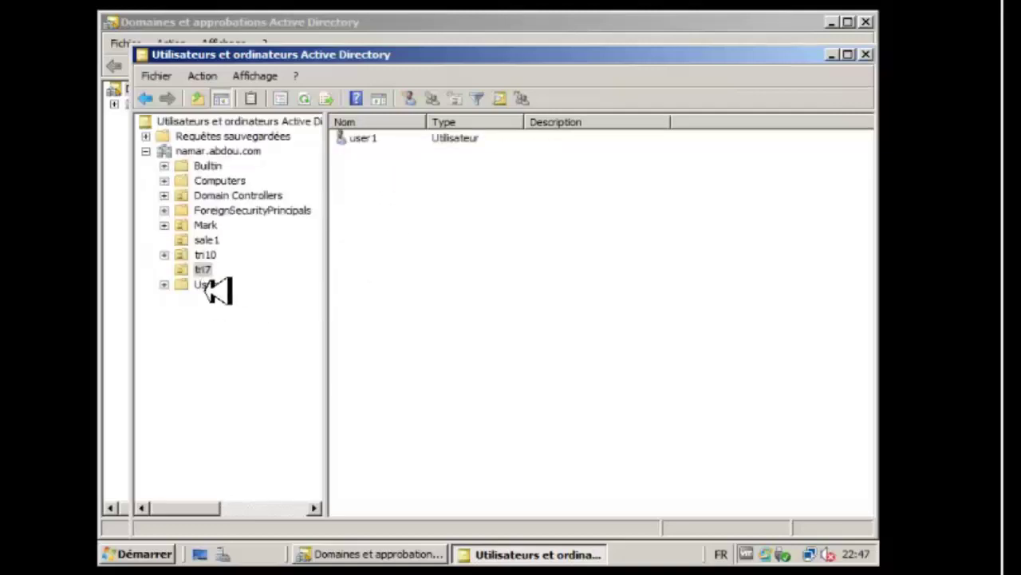
pyautogui.rightClick(355, 145)
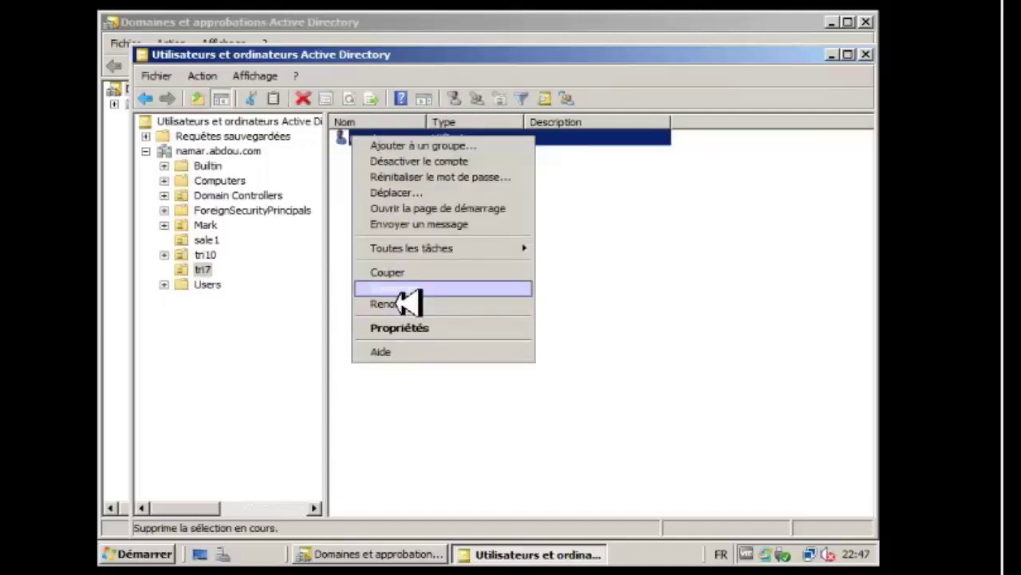
pyautogui.click(403, 290)
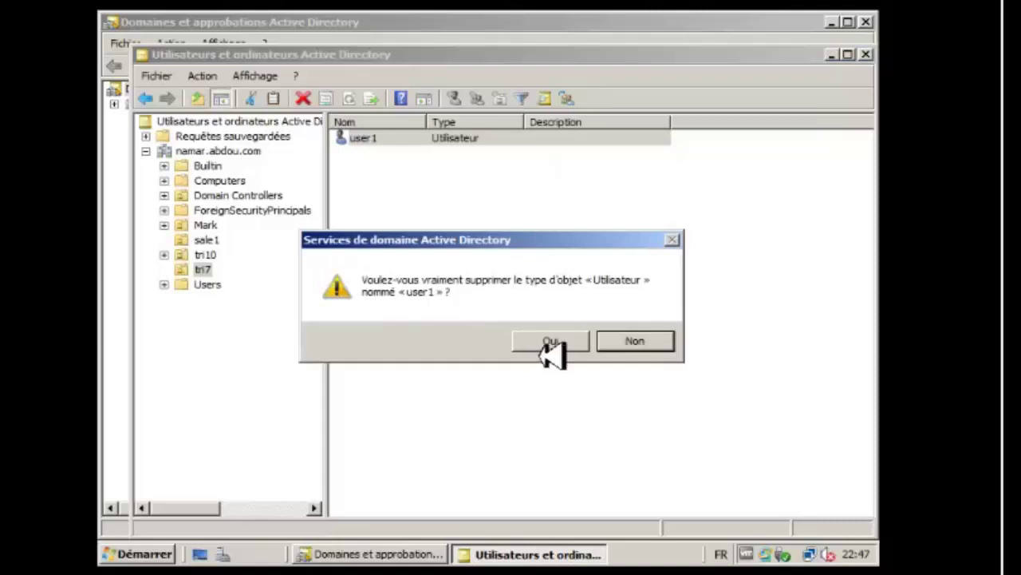
pyautogui.click(551, 343)
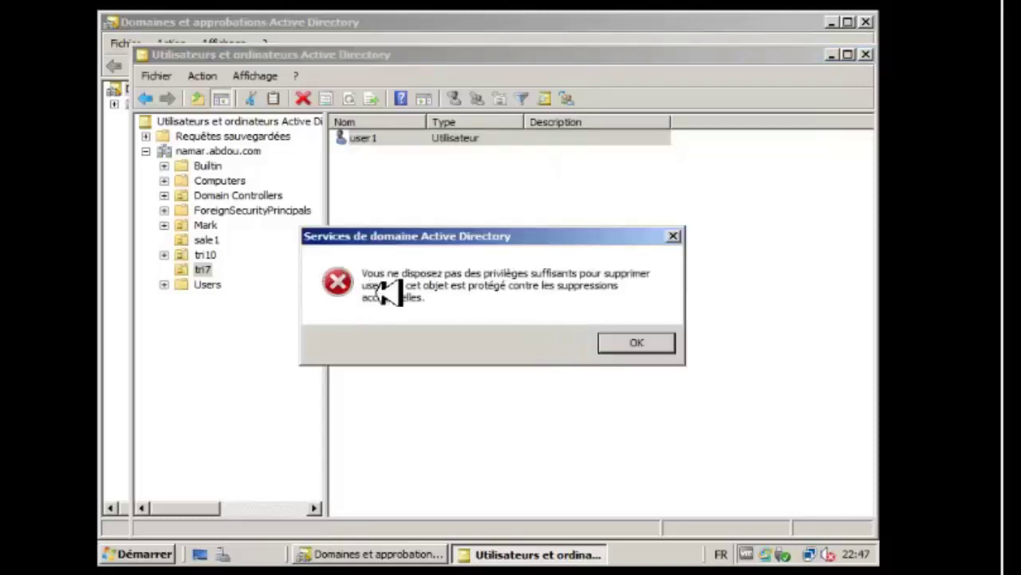
pyautogui.click(656, 348)
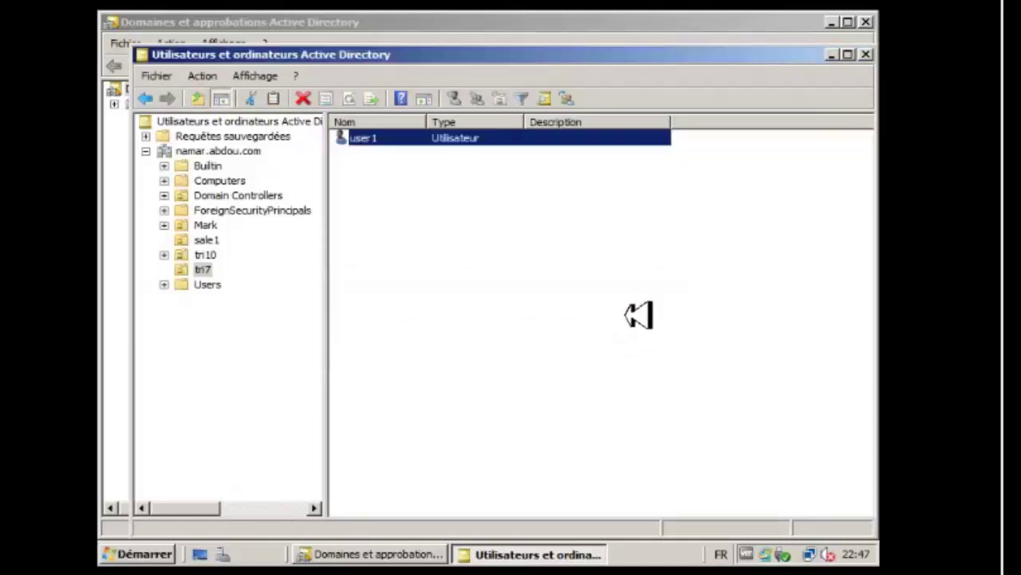
# Return to the sale1 unit, opening and dismissing its context menu.
pyautogui.click(206, 240)
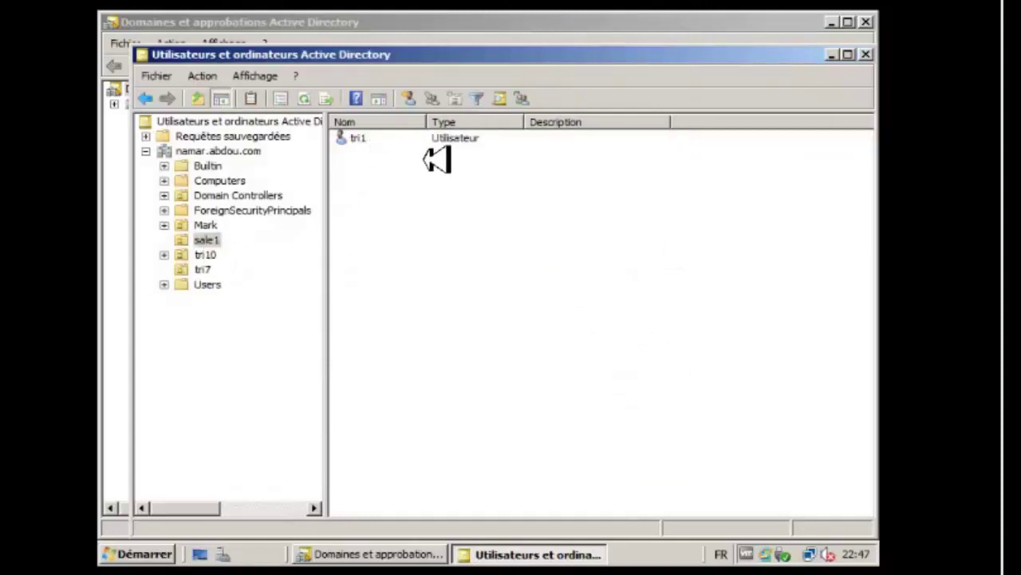
pyautogui.rightClick(411, 212)
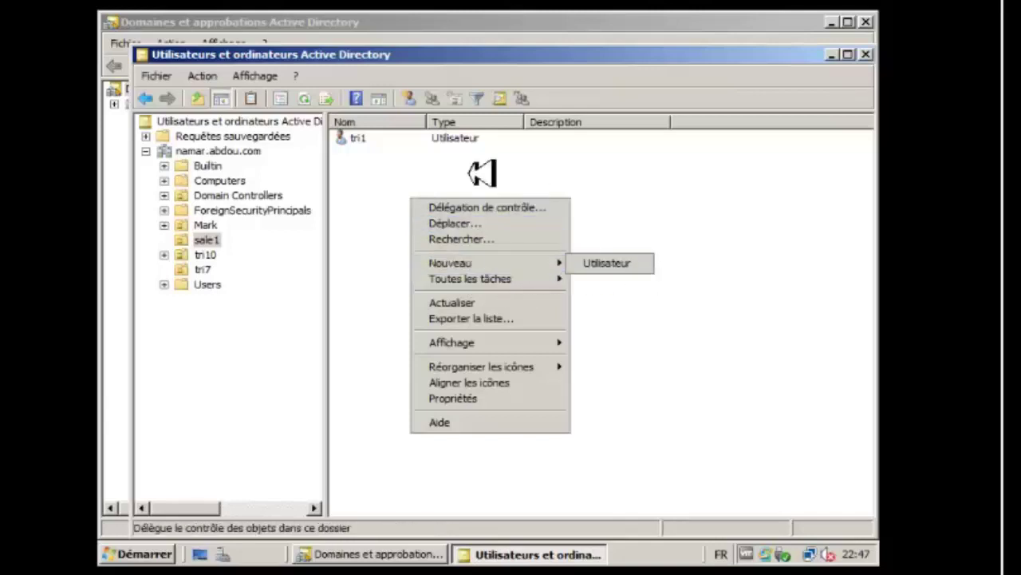
pyautogui.click(415, 165)
# Enter a new password for tri1 in Reset Password and acknowledge the success message.
pyautogui.rightClick(352, 138)
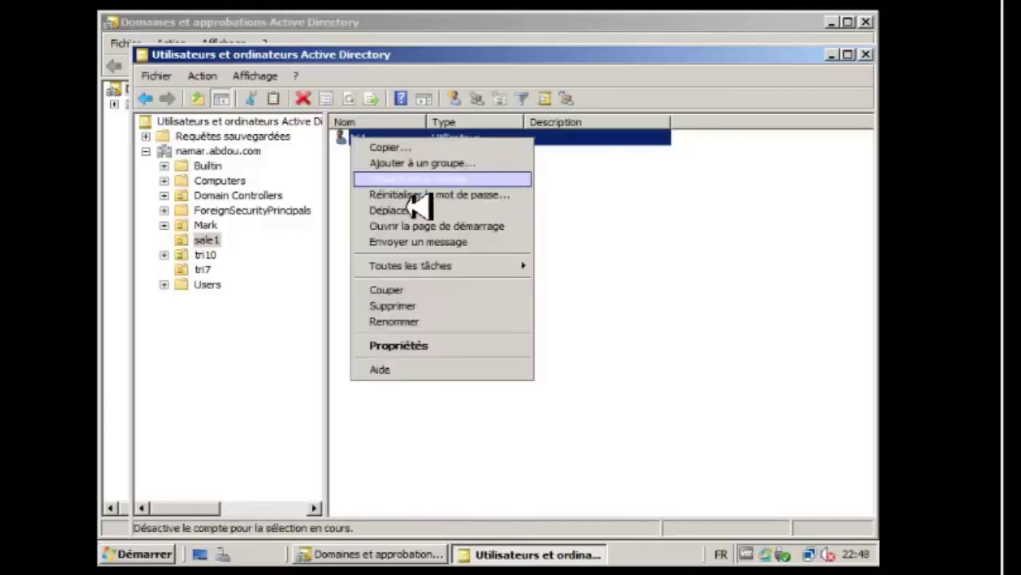
pyautogui.click(415, 194)
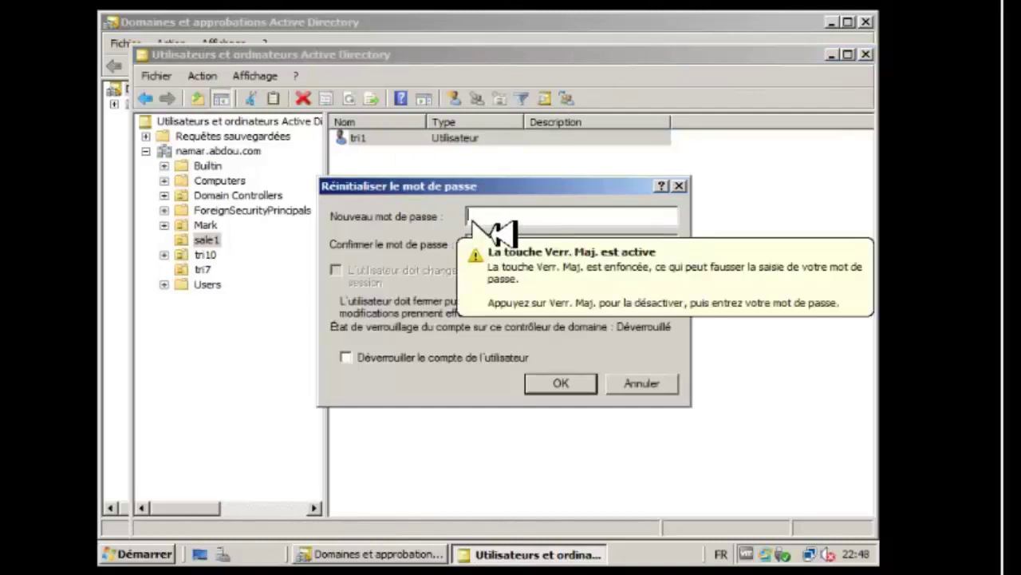
pyautogui.write('P@')
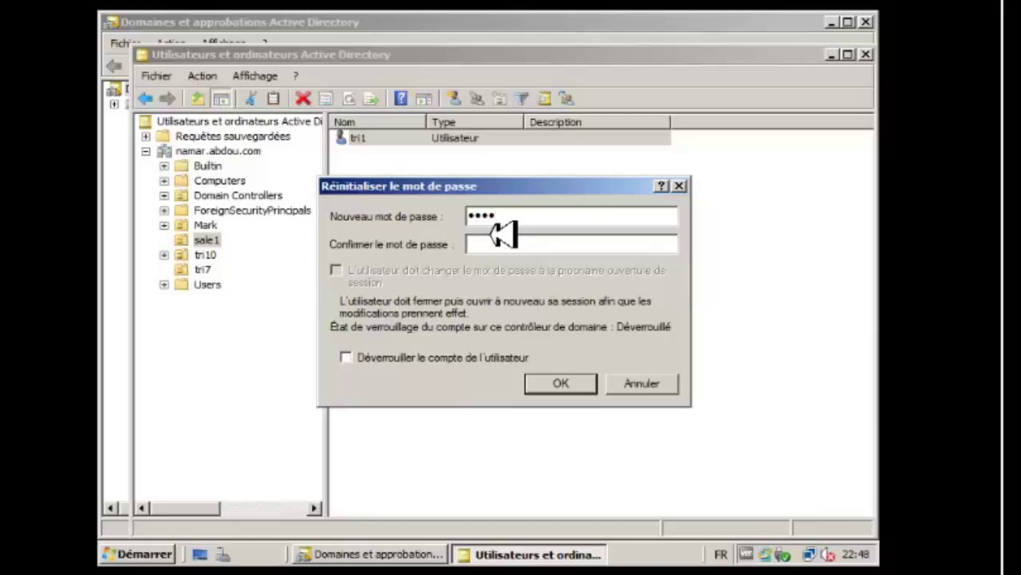
pyautogui.press('Tab')
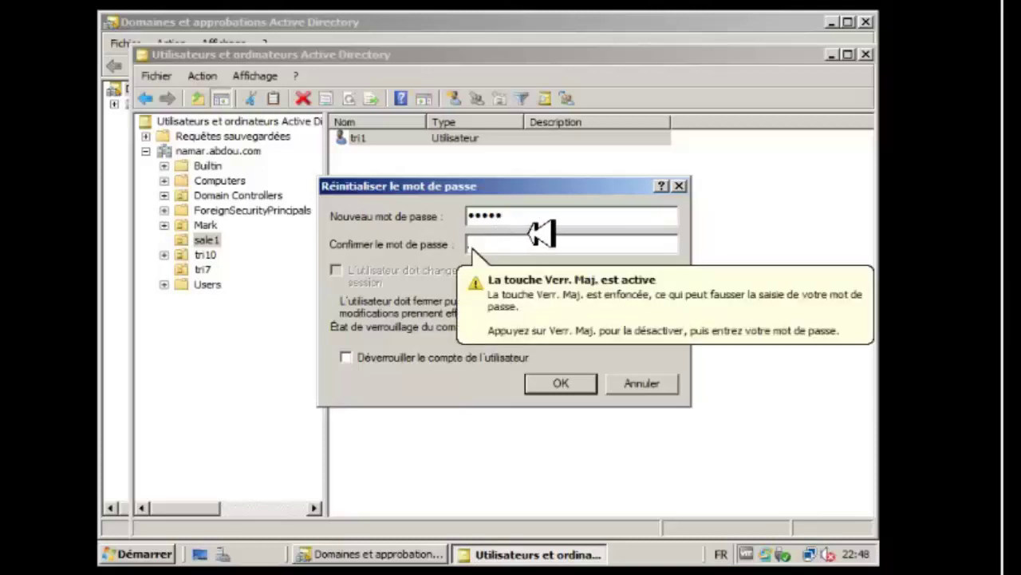
pyautogui.click(541, 227)
pyautogui.write('••')
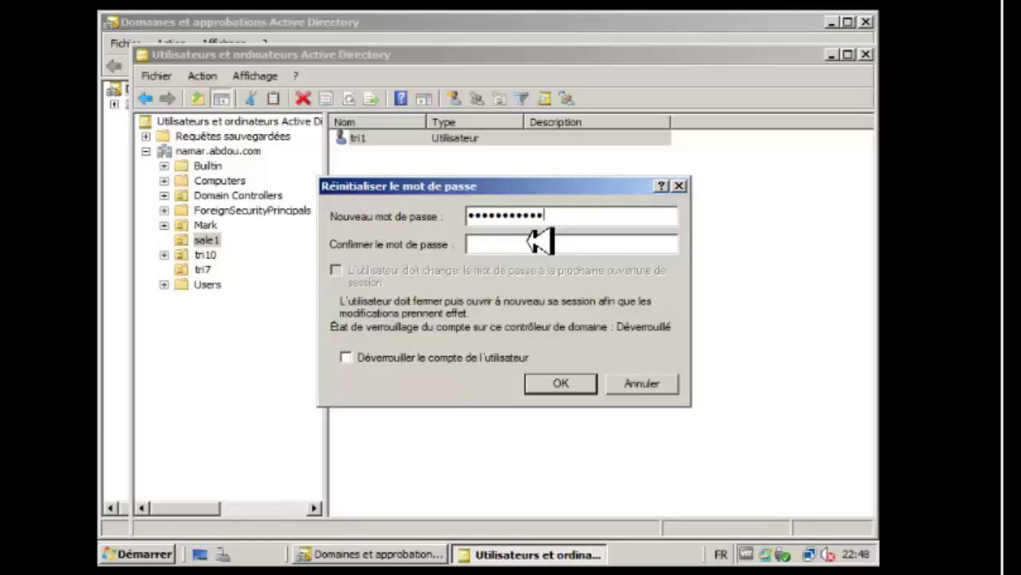
pyautogui.write('•••')
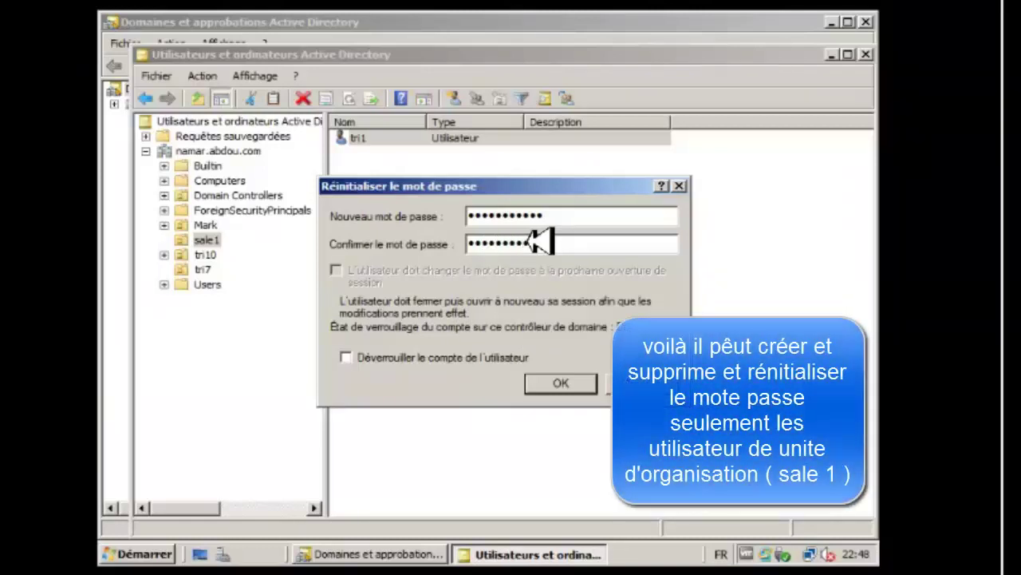
pyautogui.click(581, 383)
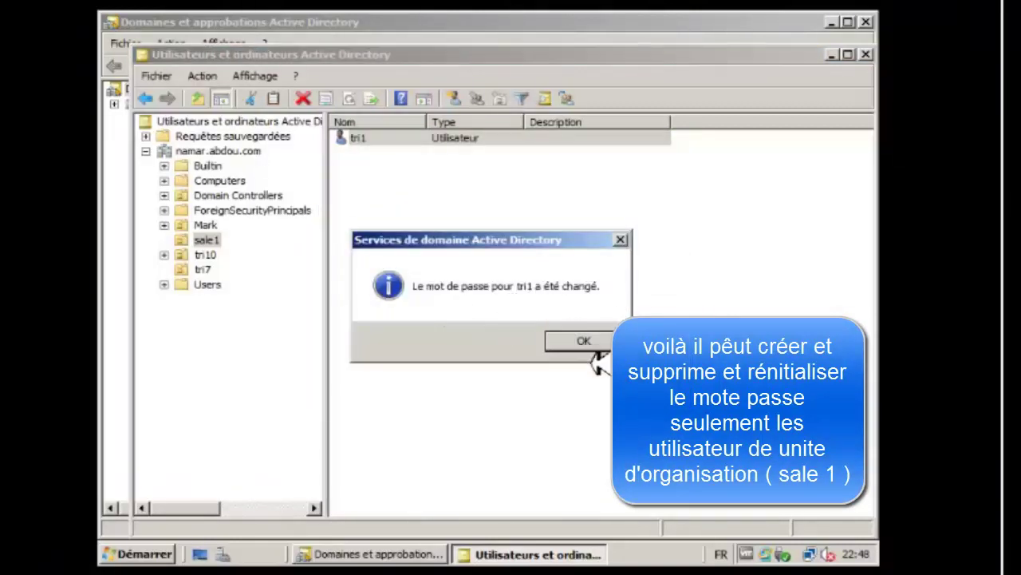
pyautogui.click(592, 343)
pyautogui.rightClick(399, 140)
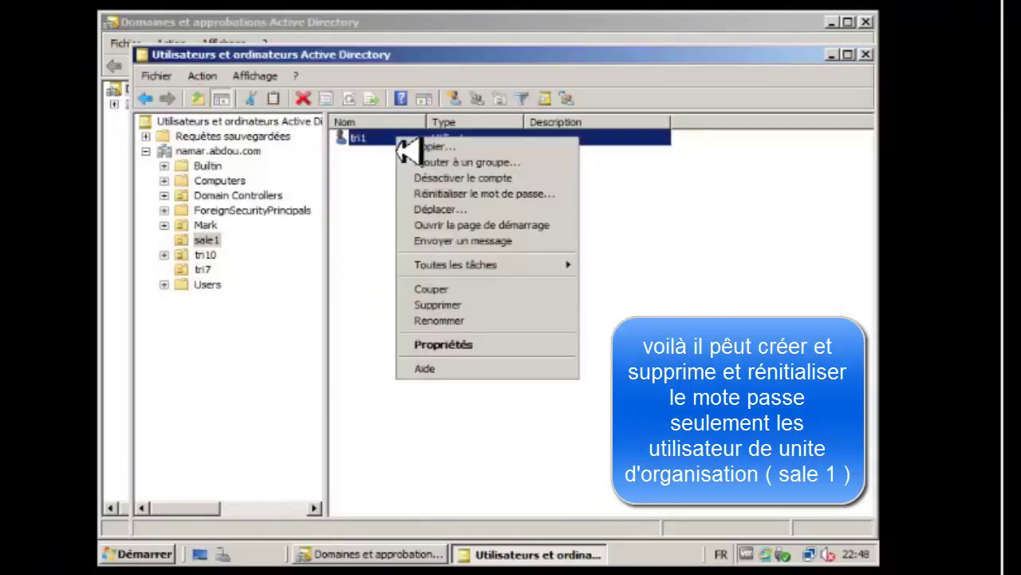
# Delete user tri1 so sale1 is empty, then open the tri10 unit.
pyautogui.click(443, 310)
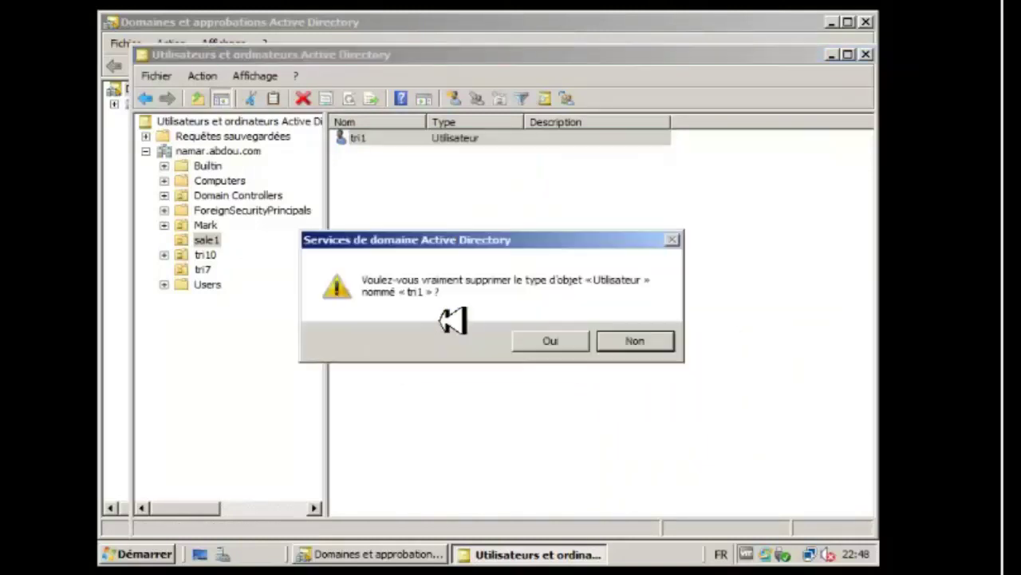
pyautogui.click(559, 346)
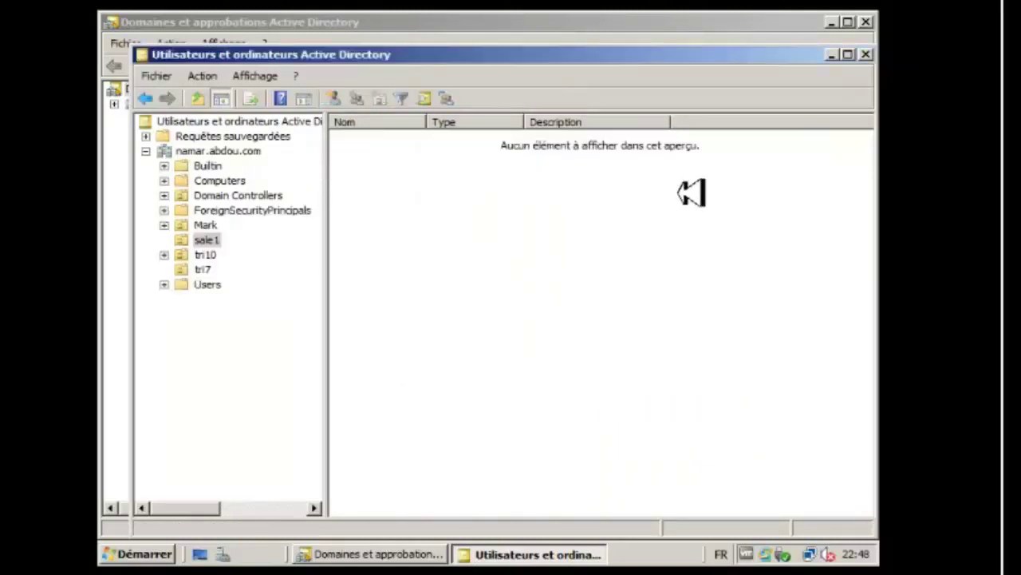
pyautogui.doubleClick(203, 257)
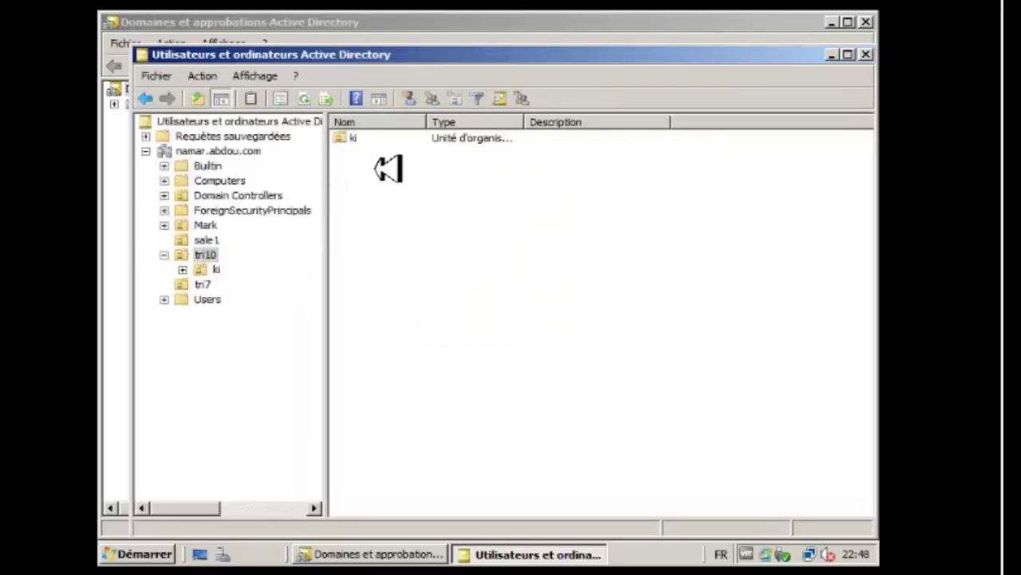
# Try deleting group go in tri10's ki unit, dismiss the insufficient-privileges error, and close the console.
pyautogui.click(354, 143)
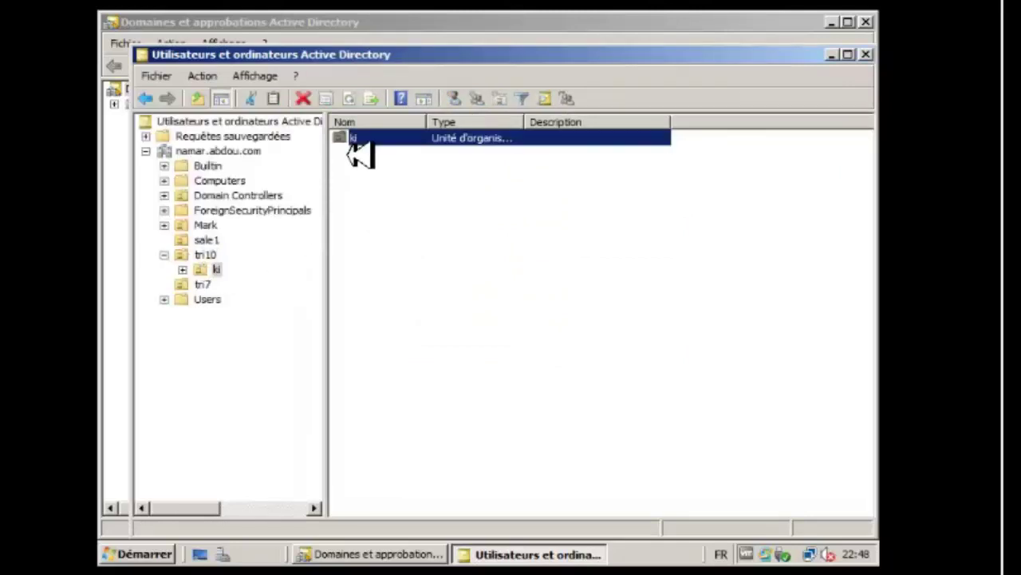
pyautogui.doubleClick(356, 151)
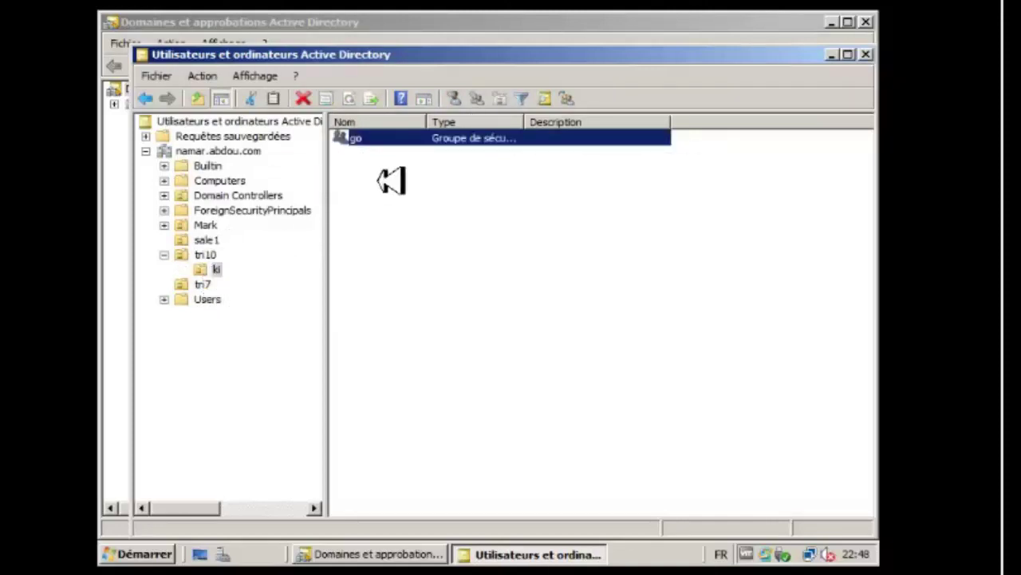
pyautogui.rightClick(373, 142)
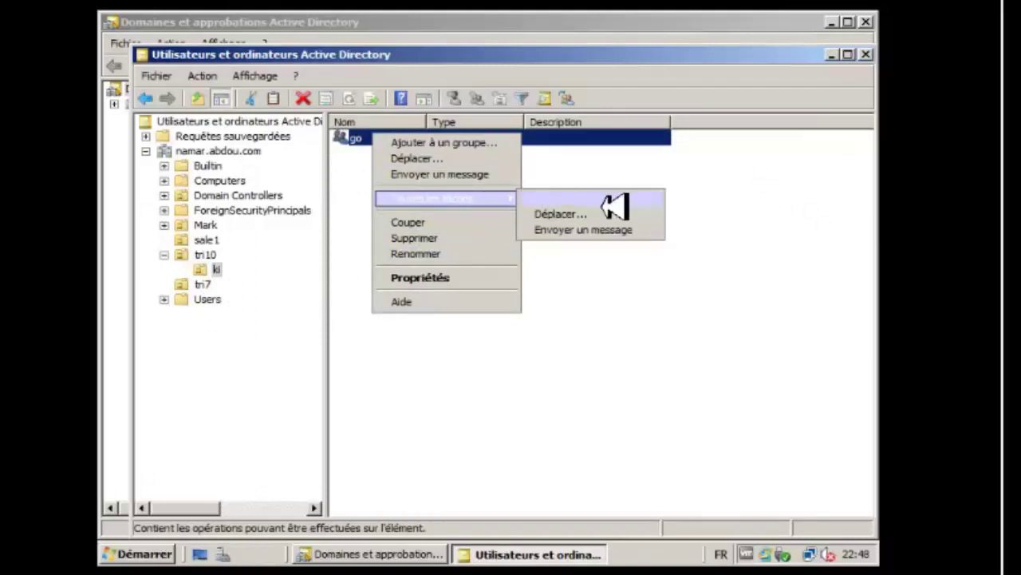
pyautogui.click(427, 238)
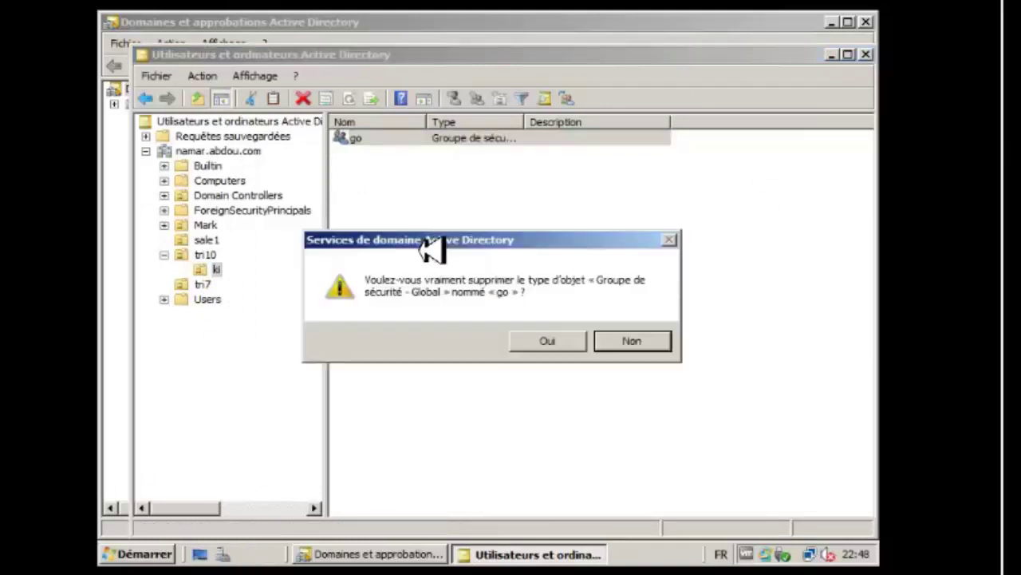
pyautogui.click(558, 343)
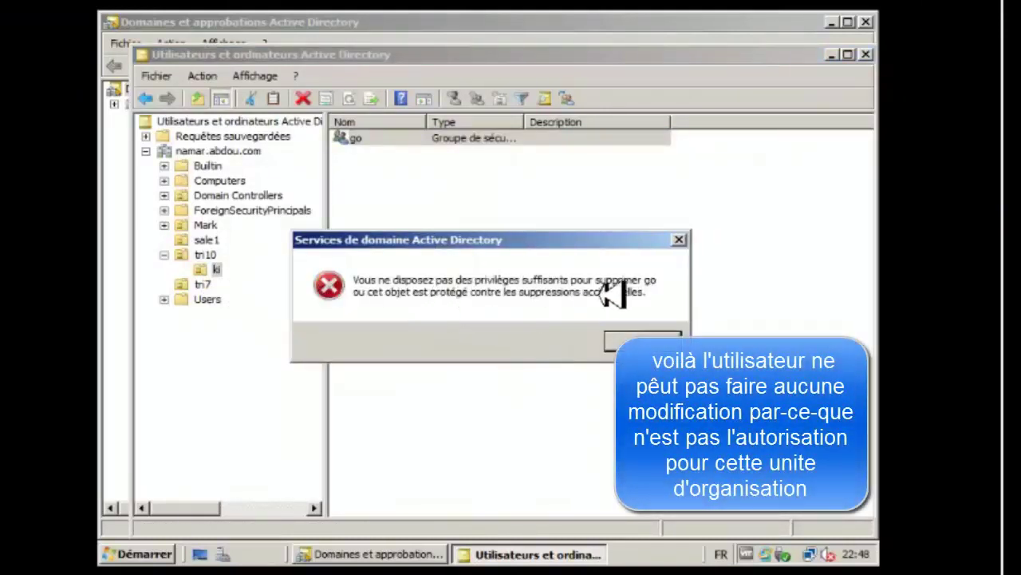
pyautogui.click(642, 341)
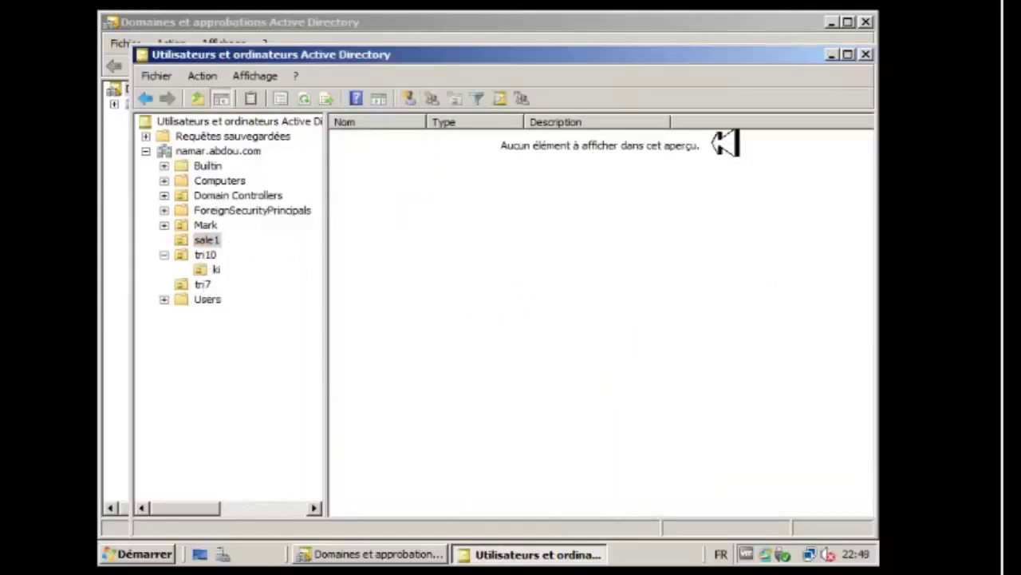
pyautogui.click(867, 55)
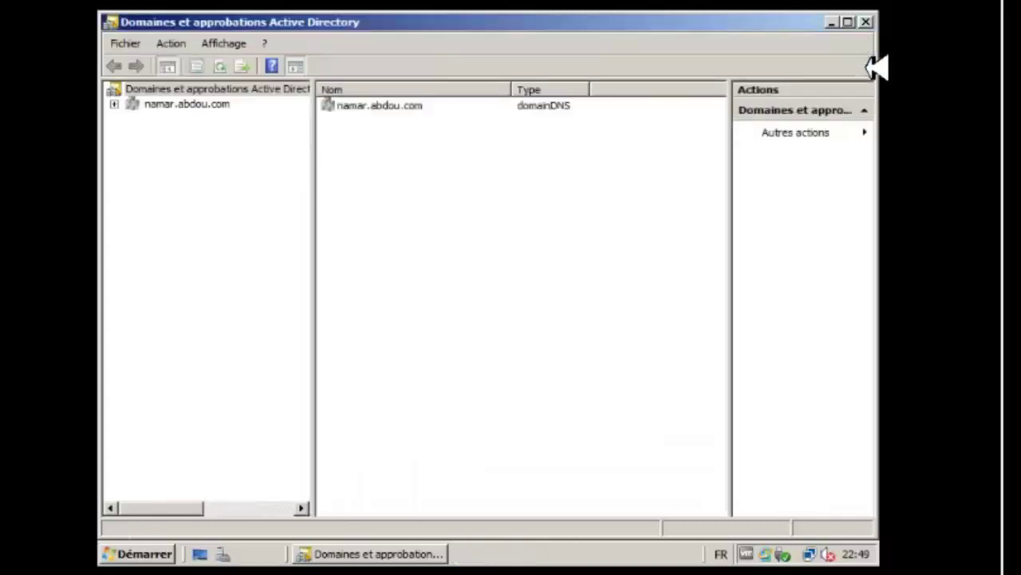
# Close Domains and Trusts and launch Group Policy Management from Administrative Tools.
pyautogui.click(867, 22)
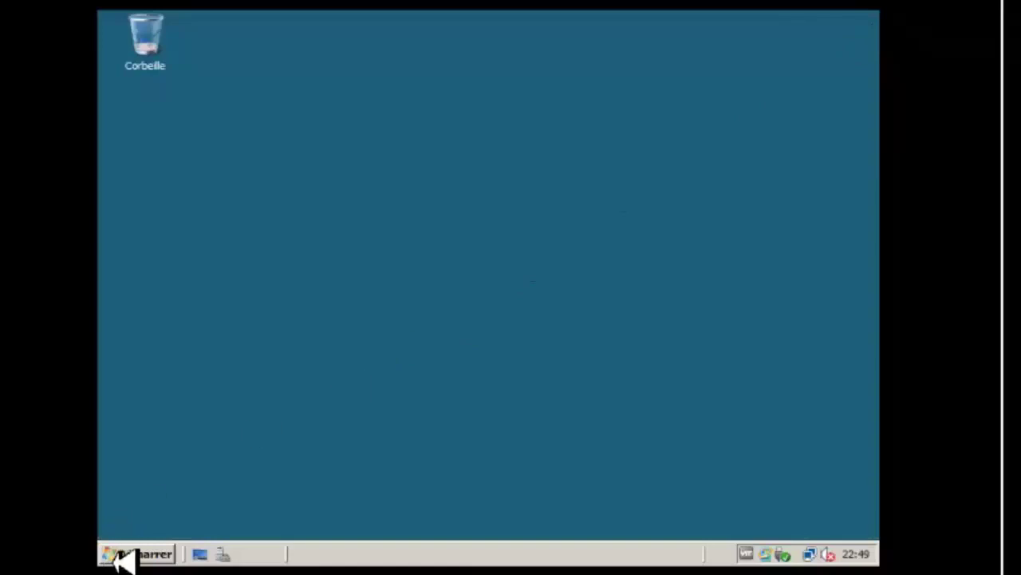
pyautogui.click(134, 553)
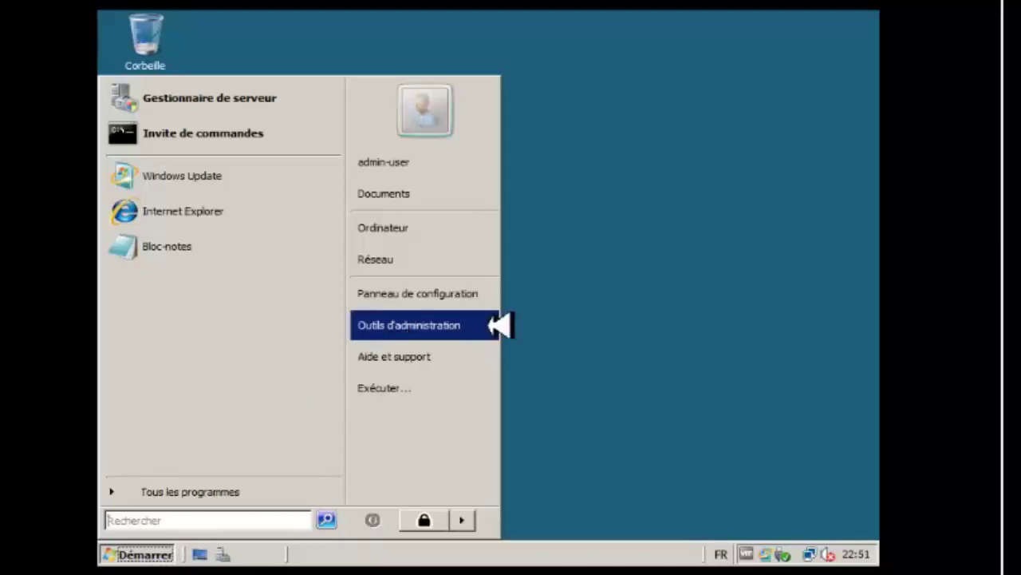
pyautogui.moveTo(499, 332)
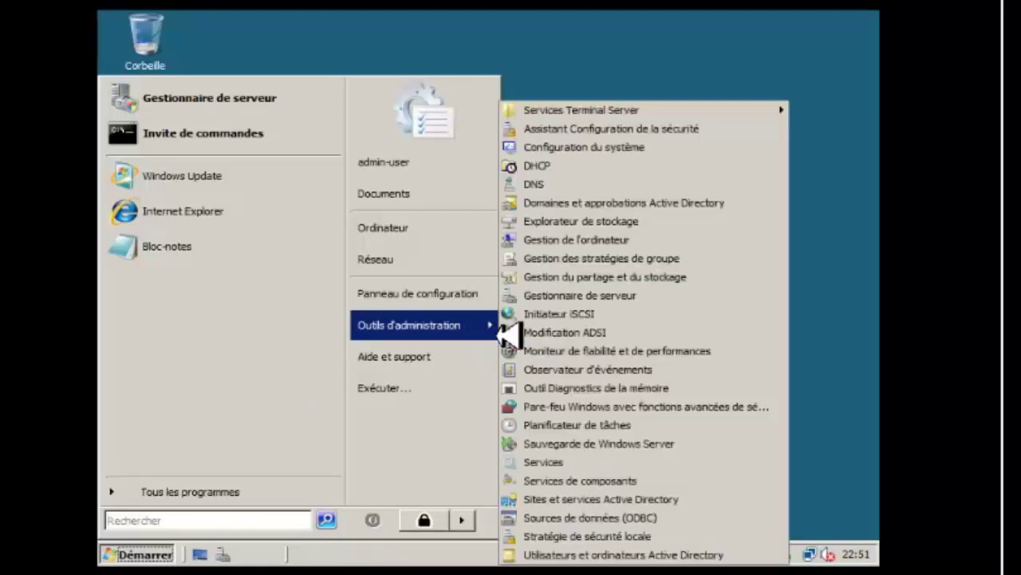
pyautogui.click(547, 264)
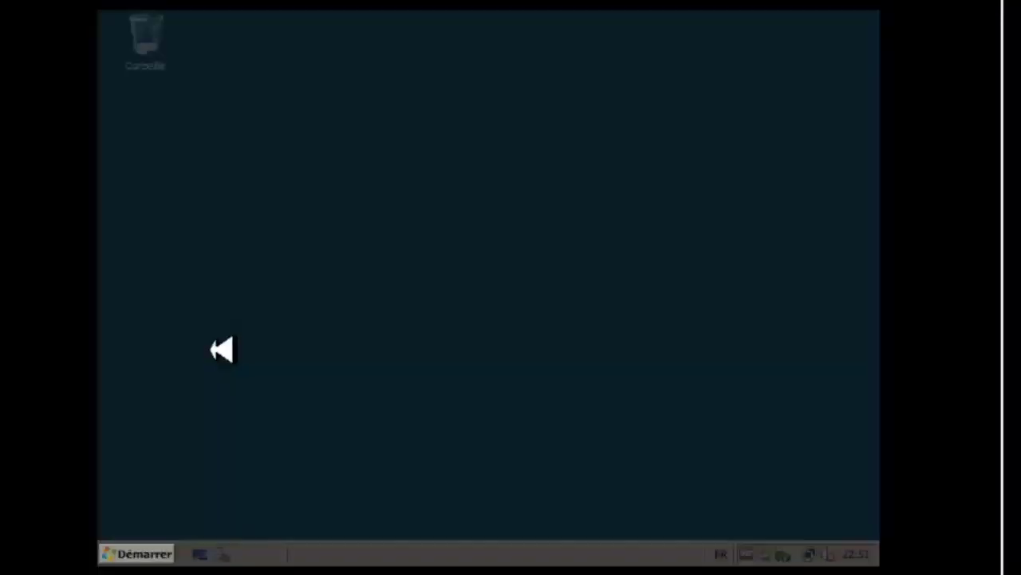
# Enter the administrator password in the elevation prompt to approve it.
pyautogui.click(229, 305)
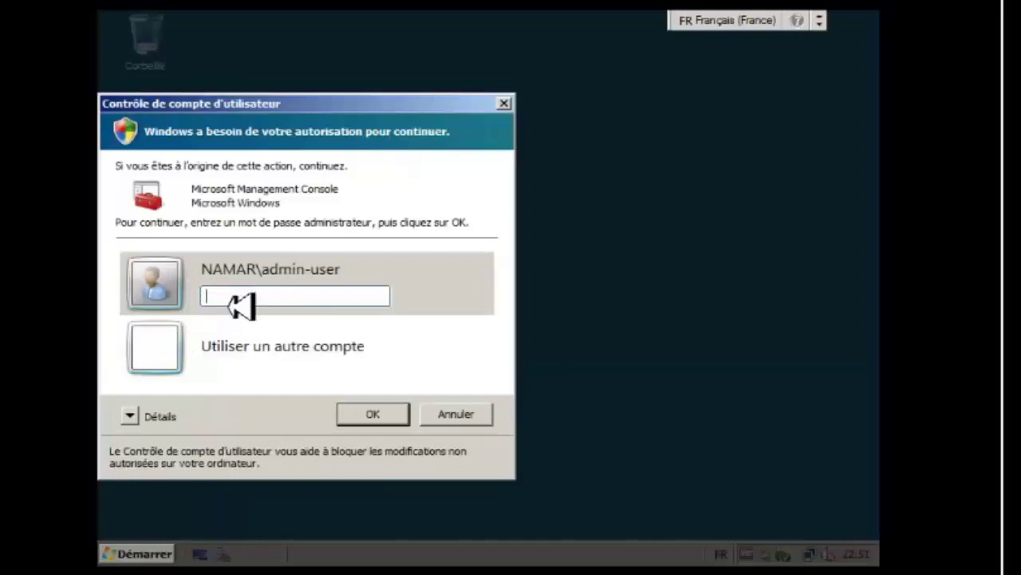
pyautogui.write('•')
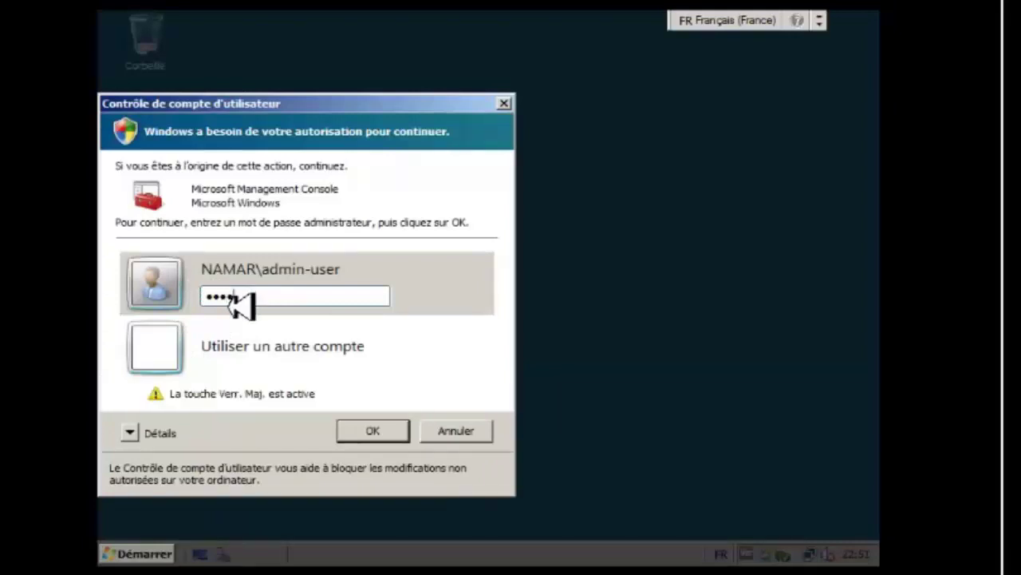
pyautogui.press('capslock')
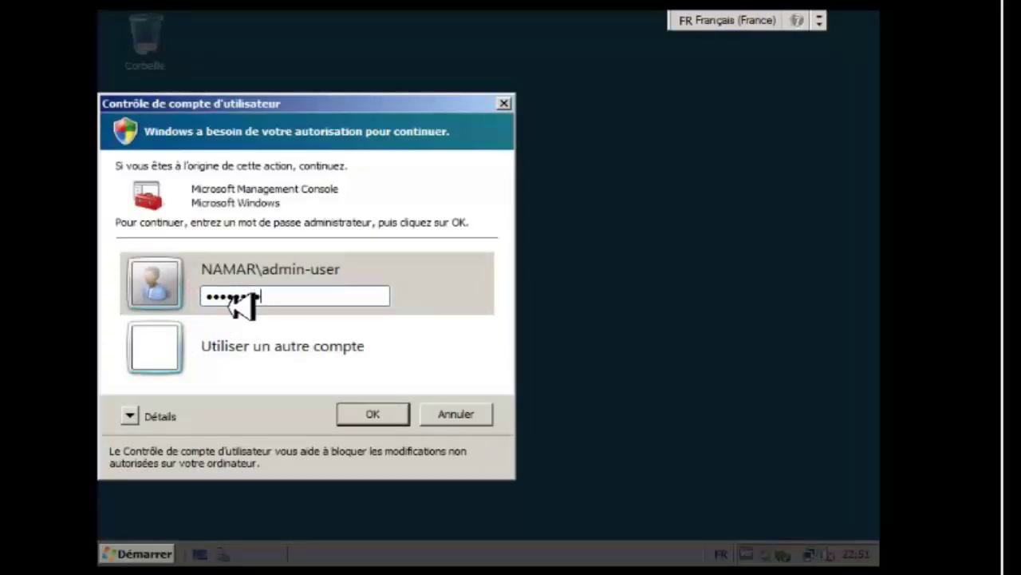
pyautogui.write('•••••••••')
pyautogui.press('Return')
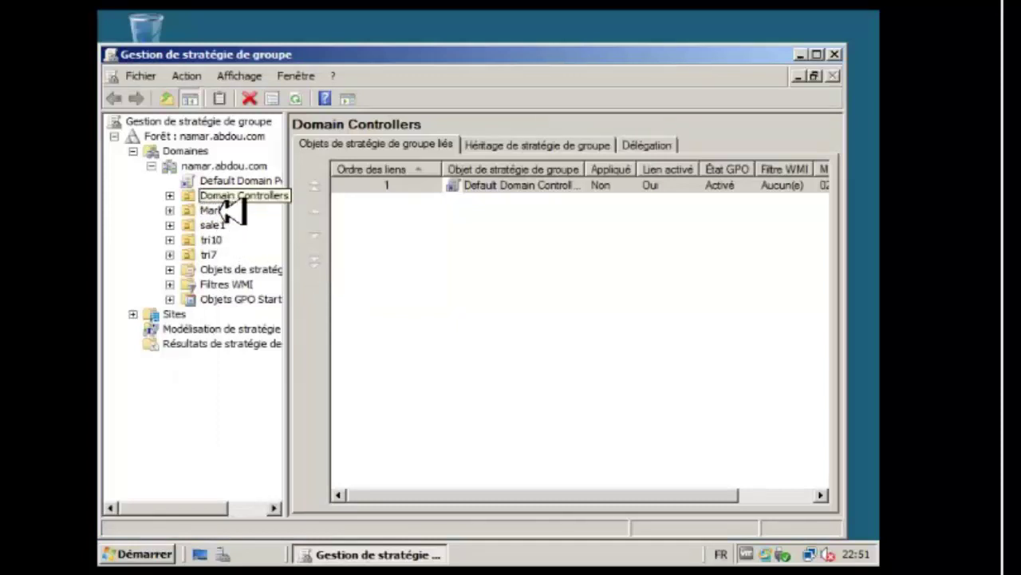
# Expand sale1 to confirm GPO1 is linked, inspecting the sale1 and GPO1 link actions.
pyautogui.rightClick(224, 201)
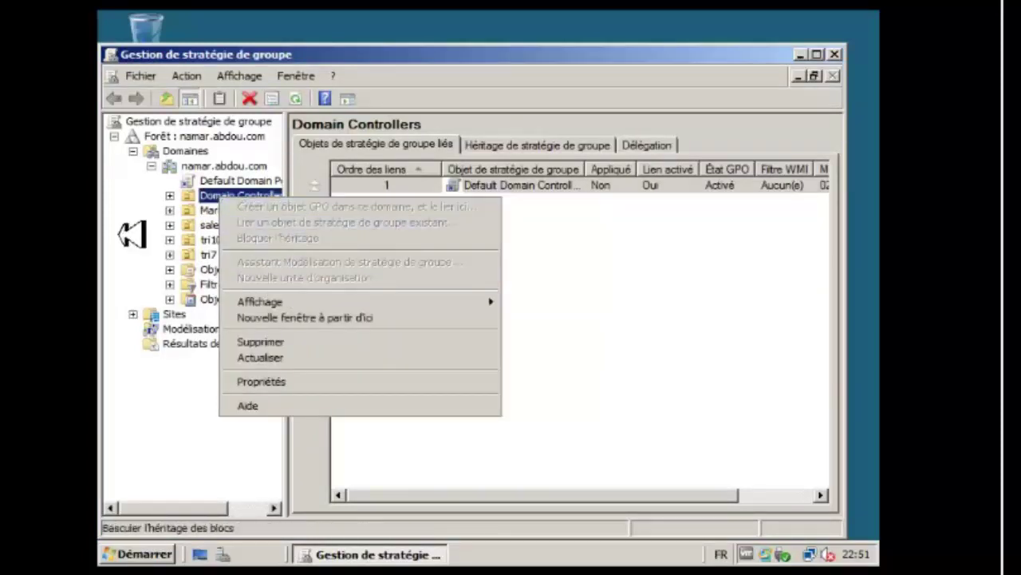
pyautogui.click(209, 241)
pyautogui.doubleClick(213, 226)
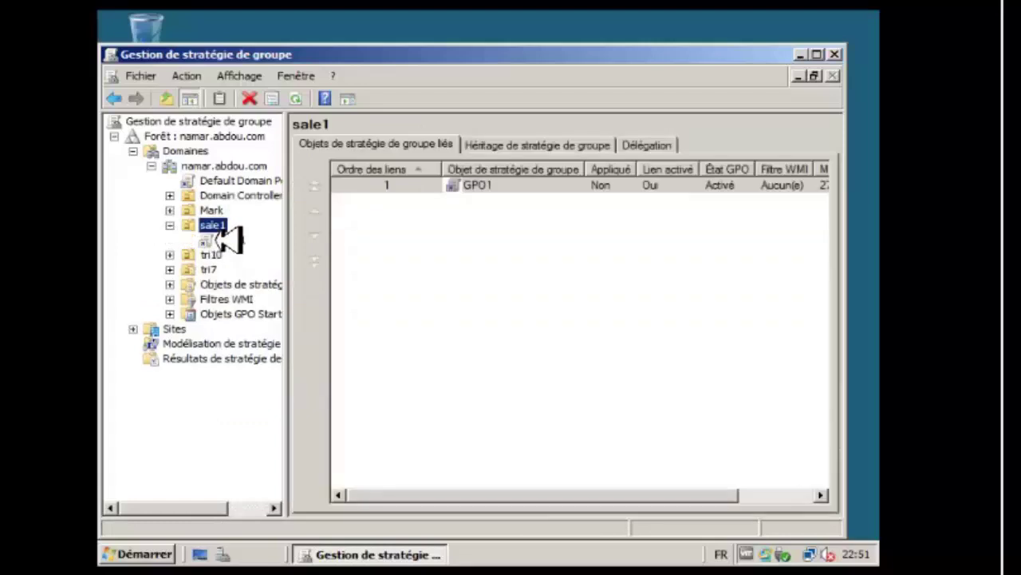
pyautogui.rightClick(229, 241)
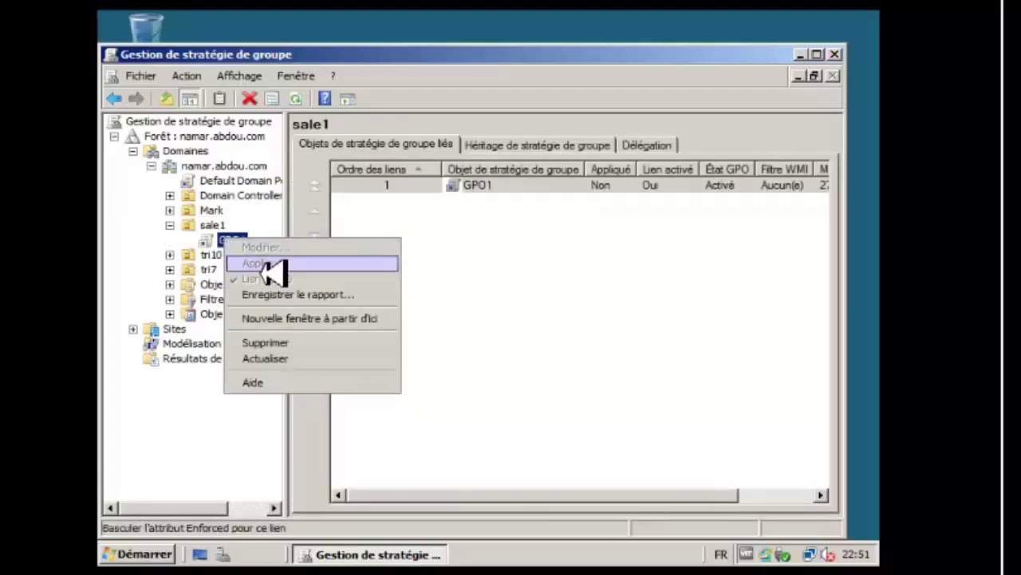
pyautogui.rightClick(212, 226)
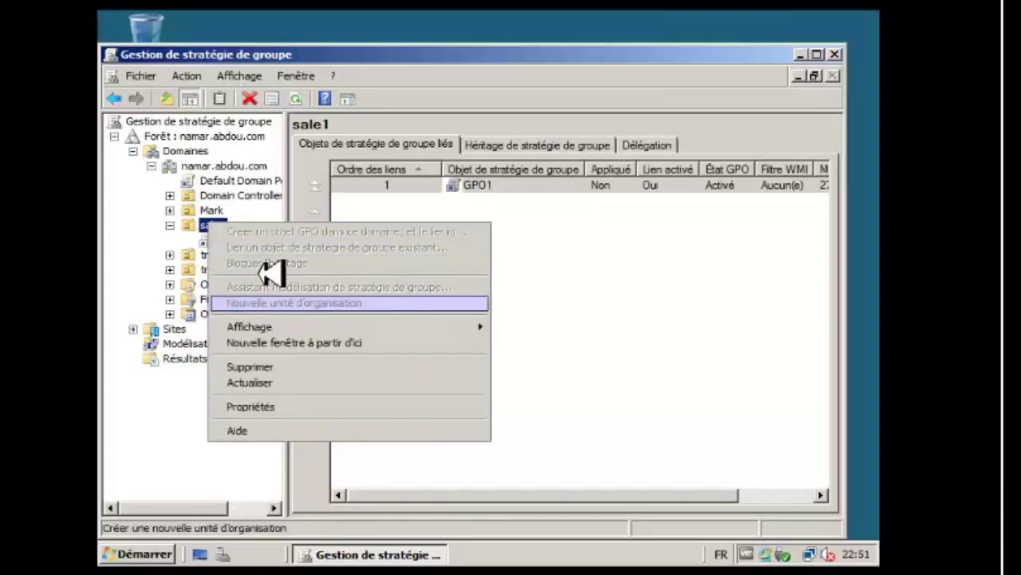
pyautogui.click(167, 258)
# View the Default Domain Controllers Policy under Domain Controllers, then close Group Policy Management.
pyautogui.click(169, 196)
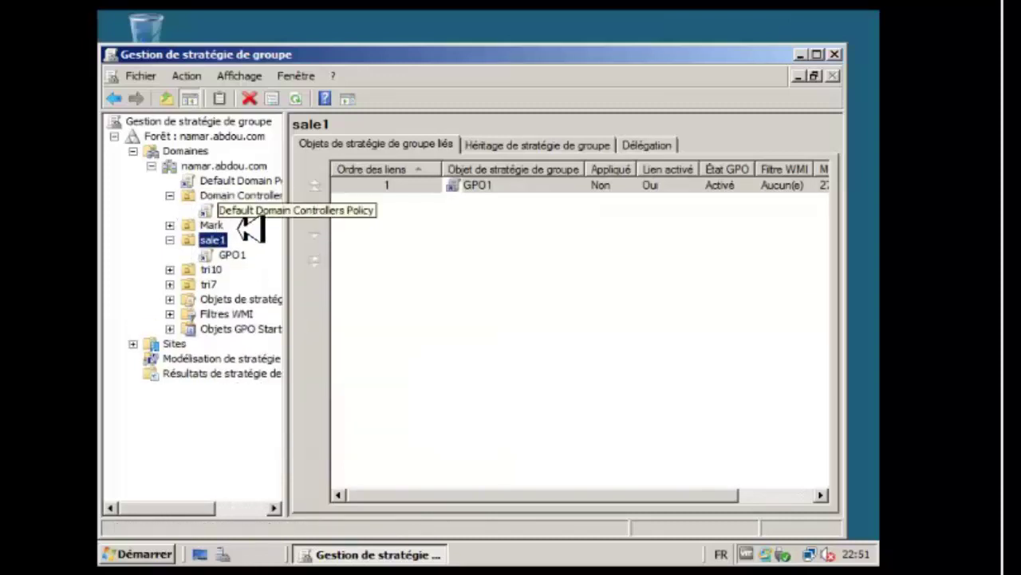
pyautogui.rightClick(244, 211)
pyautogui.click(167, 255)
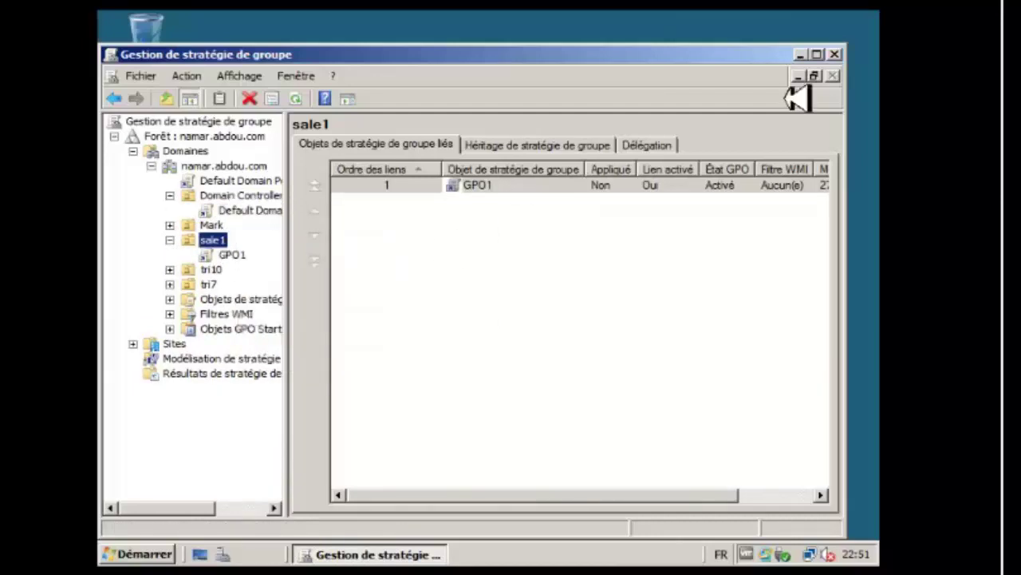
pyautogui.click(836, 54)
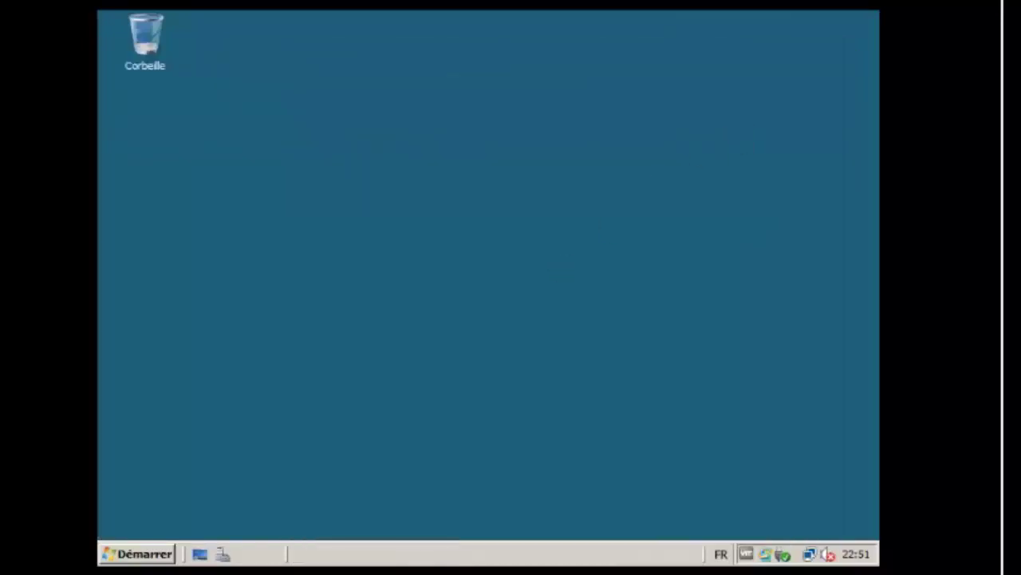